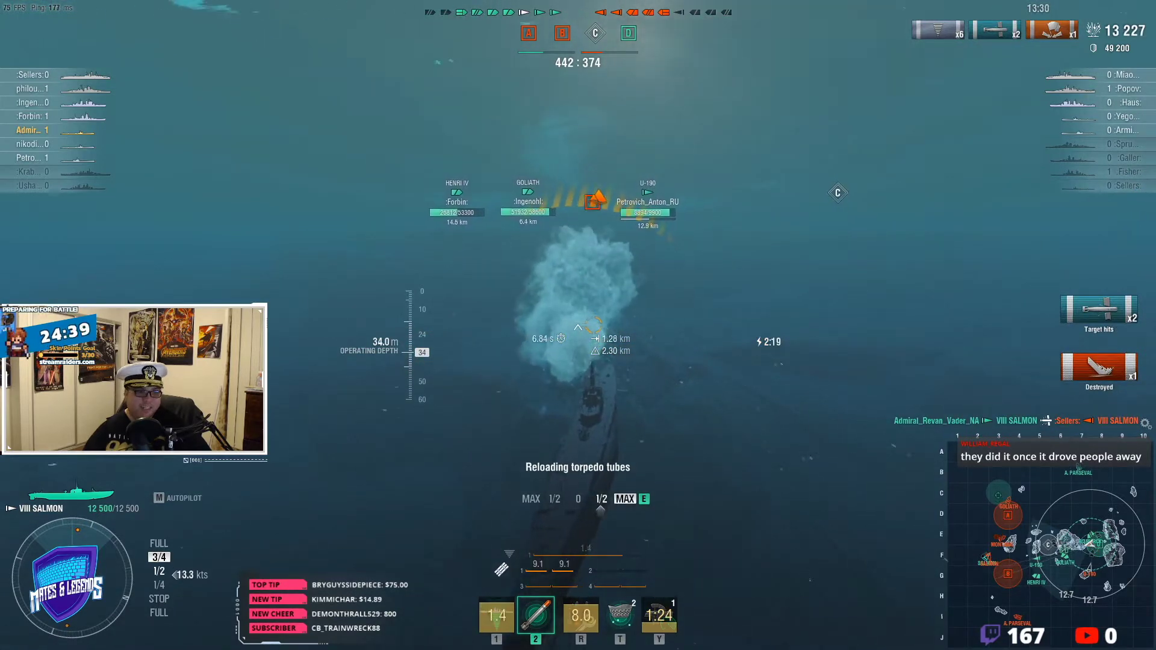
Raise the submarine from 34 m to 10 m depth, then bring it to the surface.
key(r)
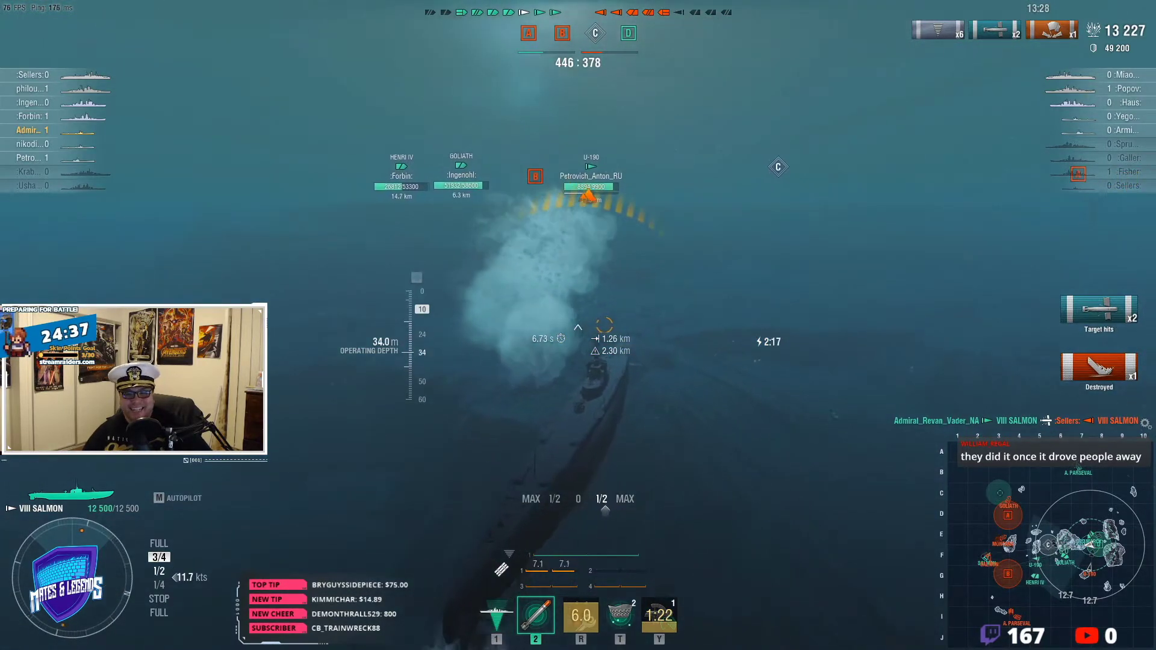
key(r)
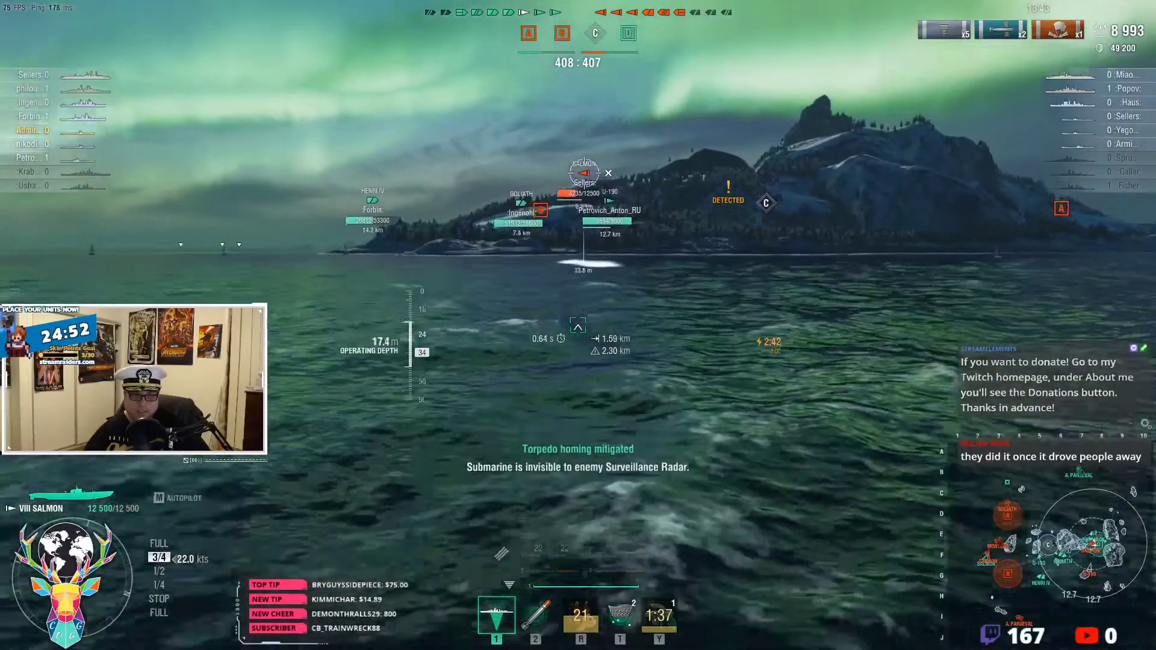
Steer the submarine hard left and right, and climb from 34 m to 10 m depth.
key(q)
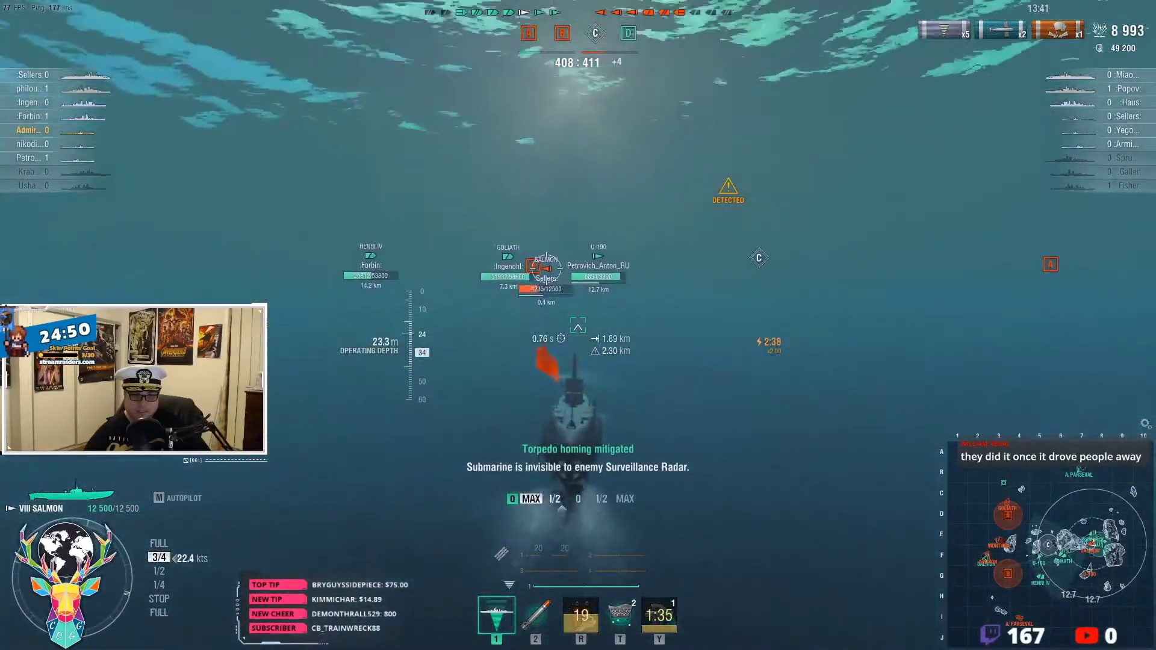
key(e)
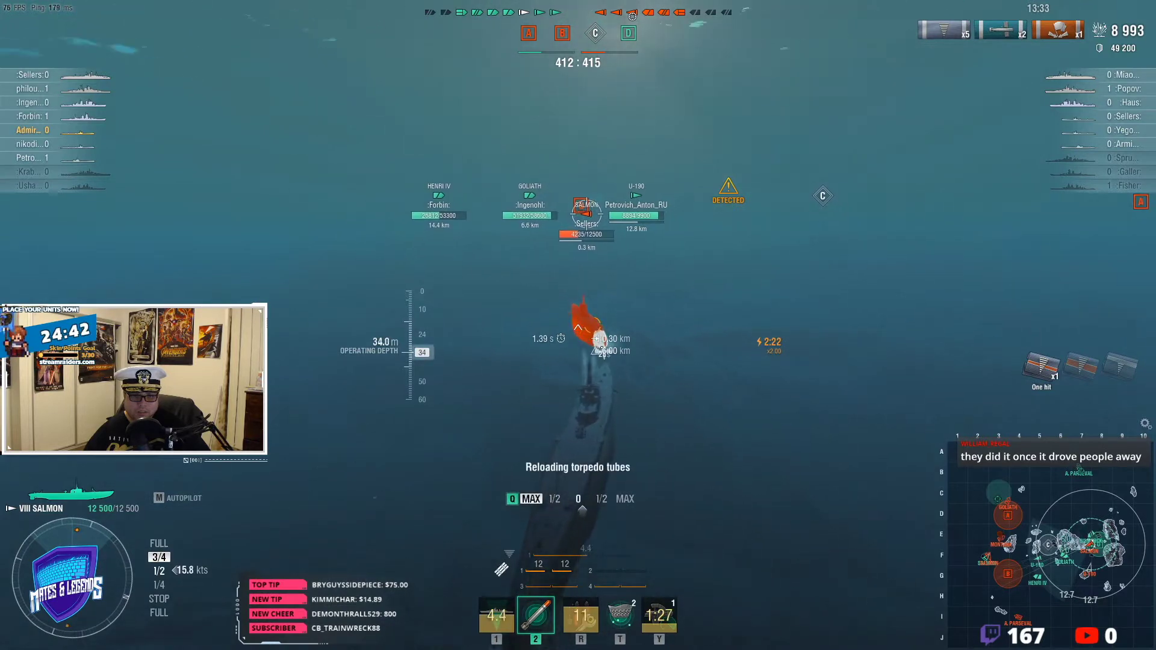
key(a)
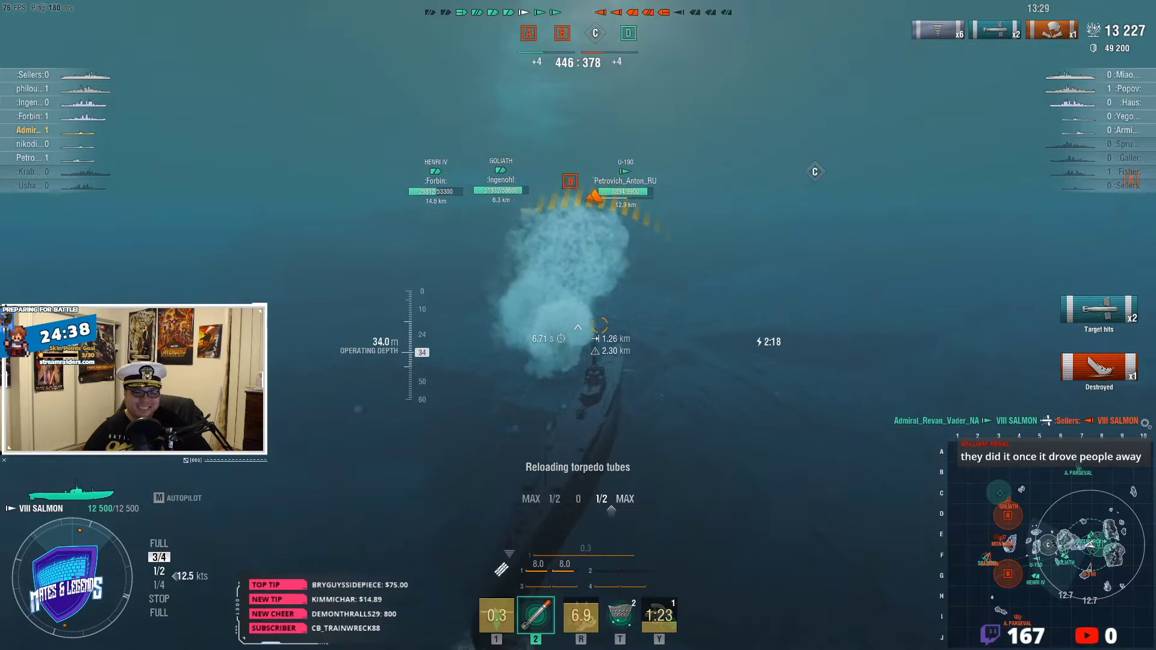
key(r)
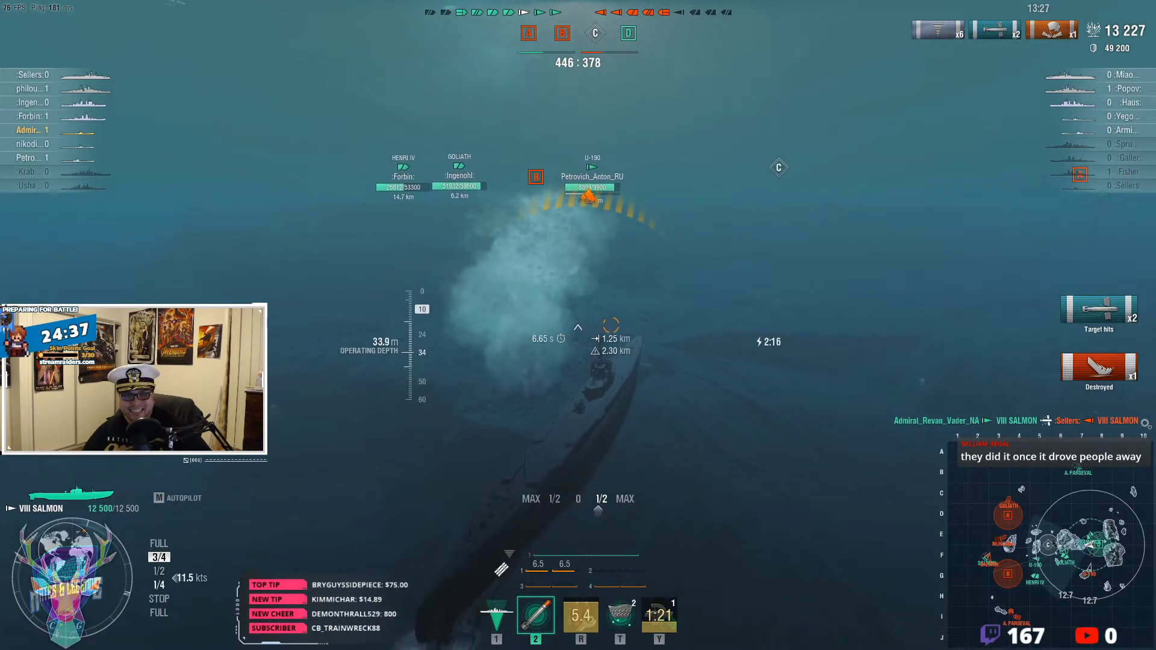
key(r)
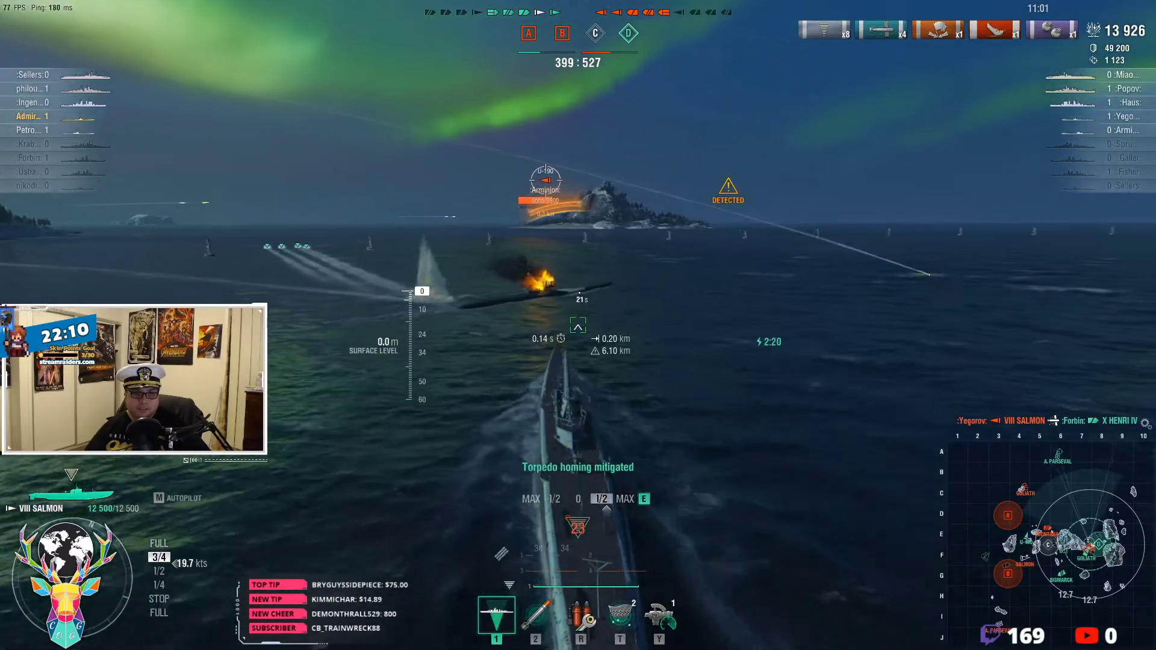
key(a)
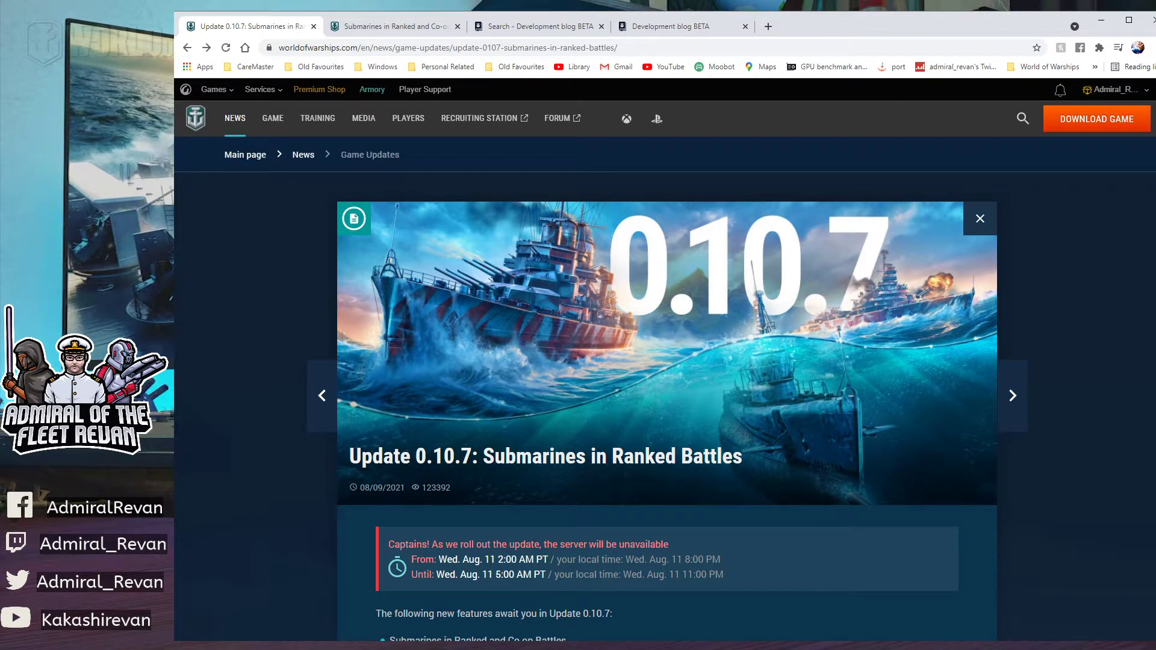
scroll(667, 361, down, 1)
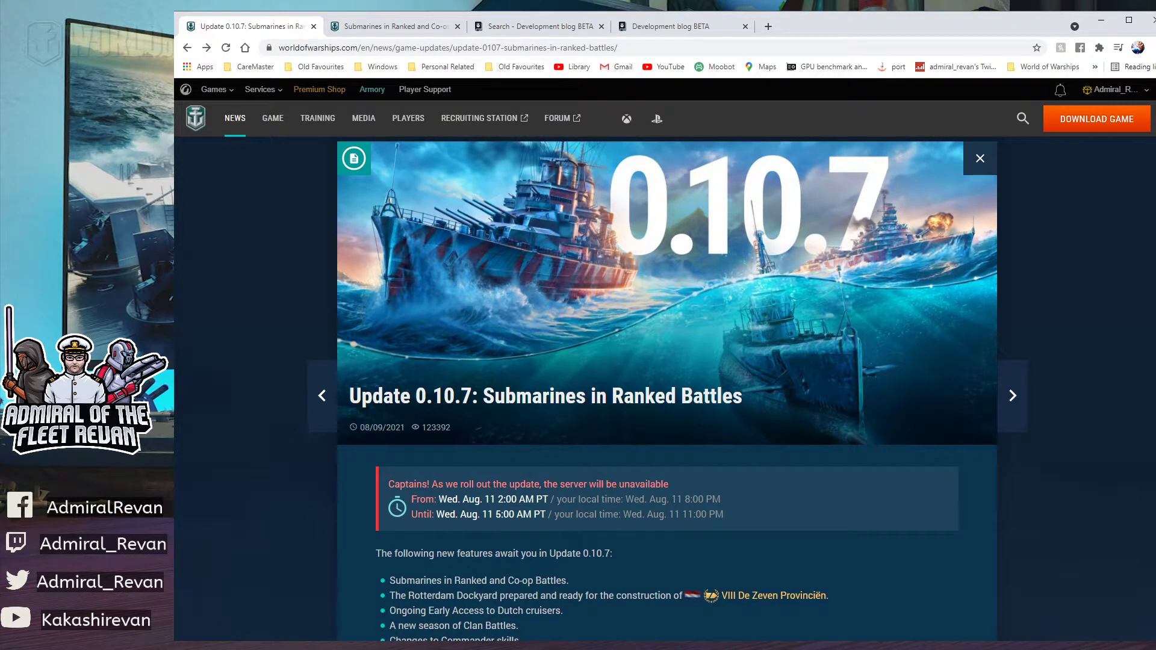
scroll(667, 388, down, 3)
scroll(666, 388, down, 3)
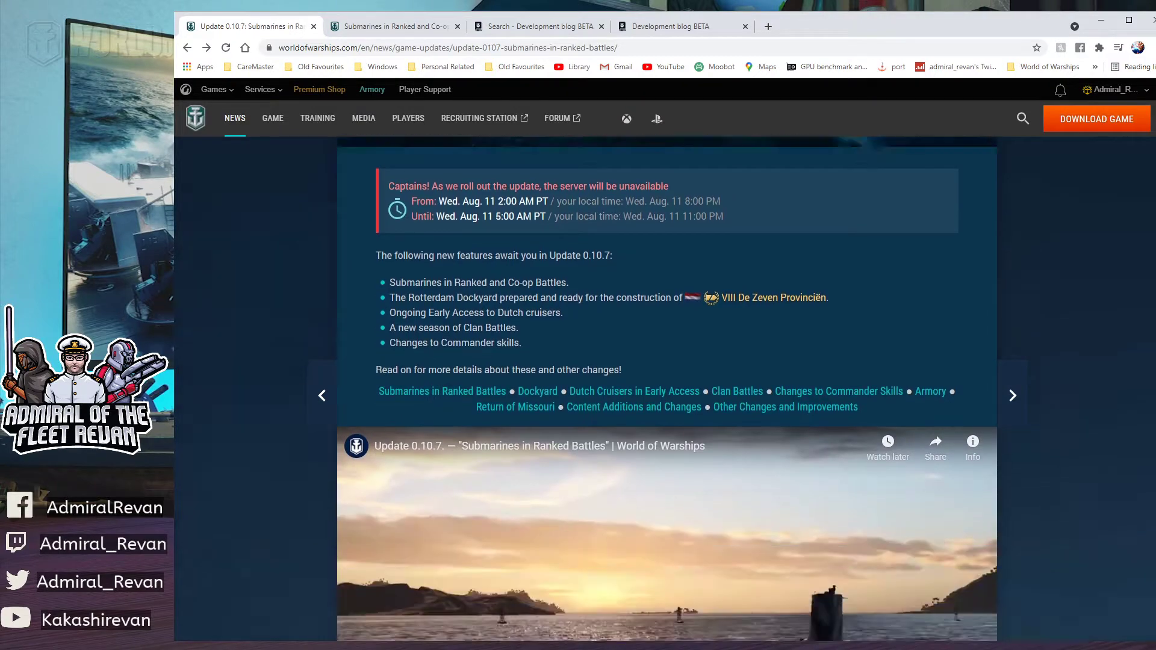
scroll(667, 389, down, 4)
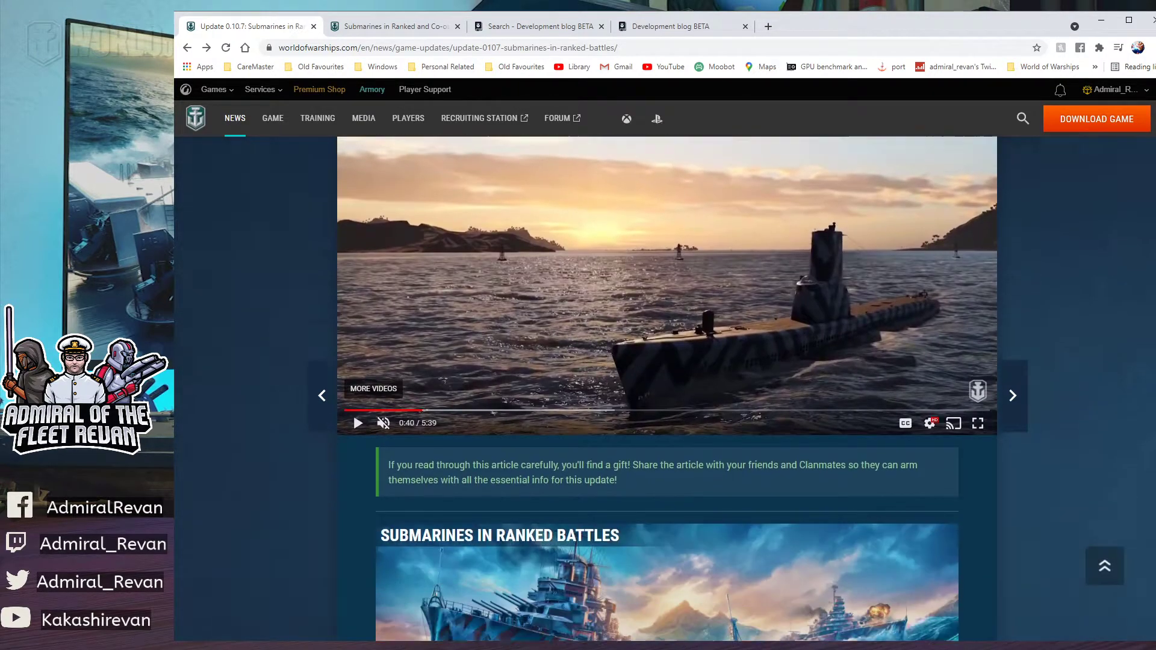
scroll(667, 389, down, 4)
scroll(667, 388, up, 4)
scroll(666, 389, up, 5)
scroll(667, 389, up, 3)
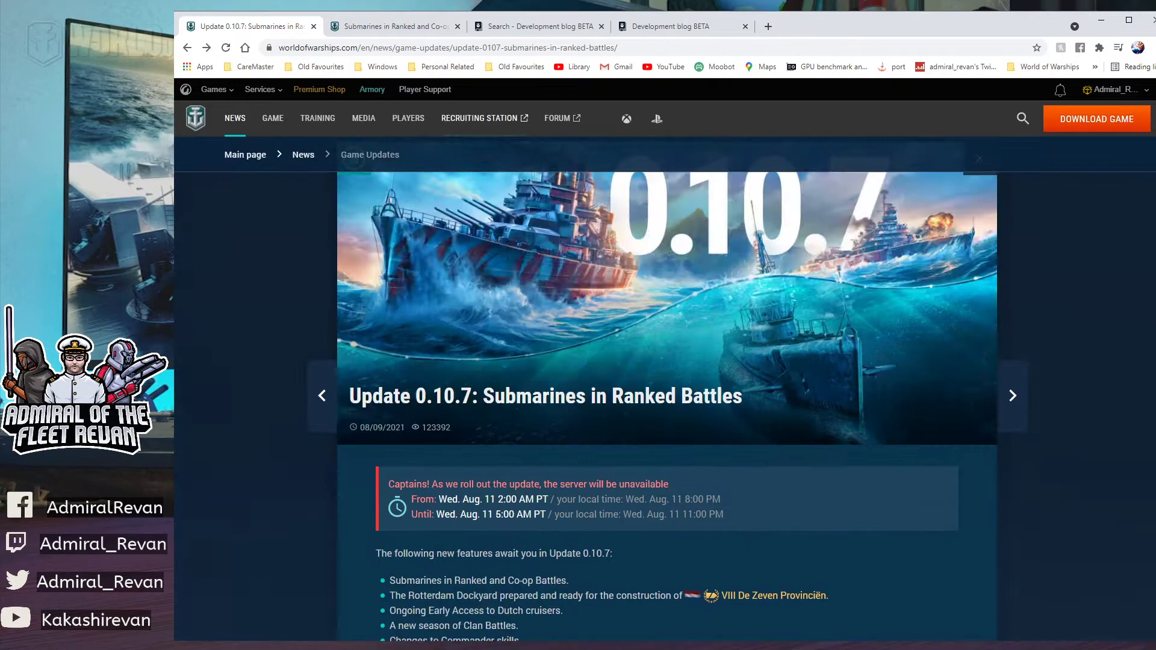
Go to the Submarines in Ranked and Co-op Battles article and play its embedded video.
key(ctrl+Tab)
scroll(667, 388, up, 4)
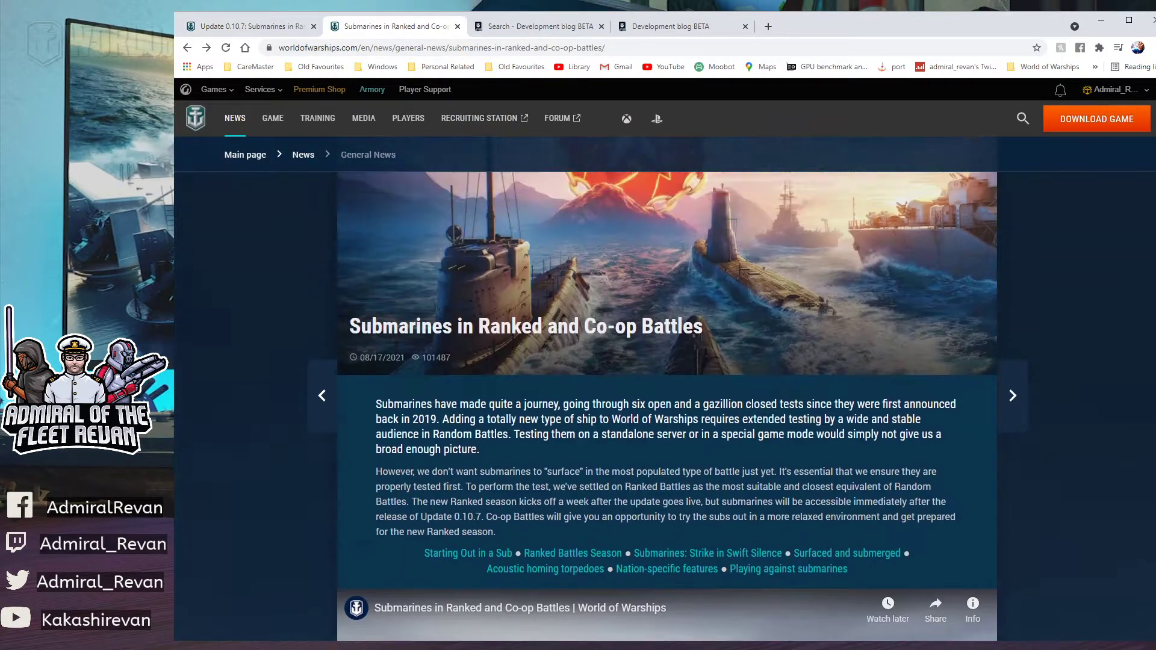
scroll(667, 389, up, 2)
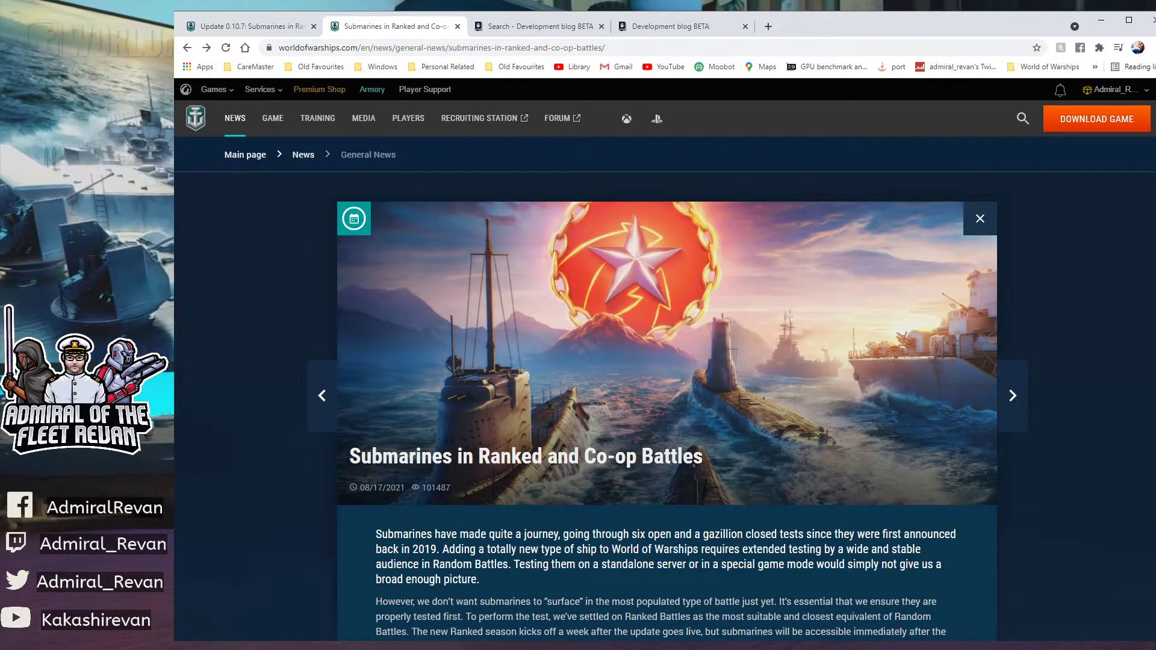
scroll(667, 389, down, 3)
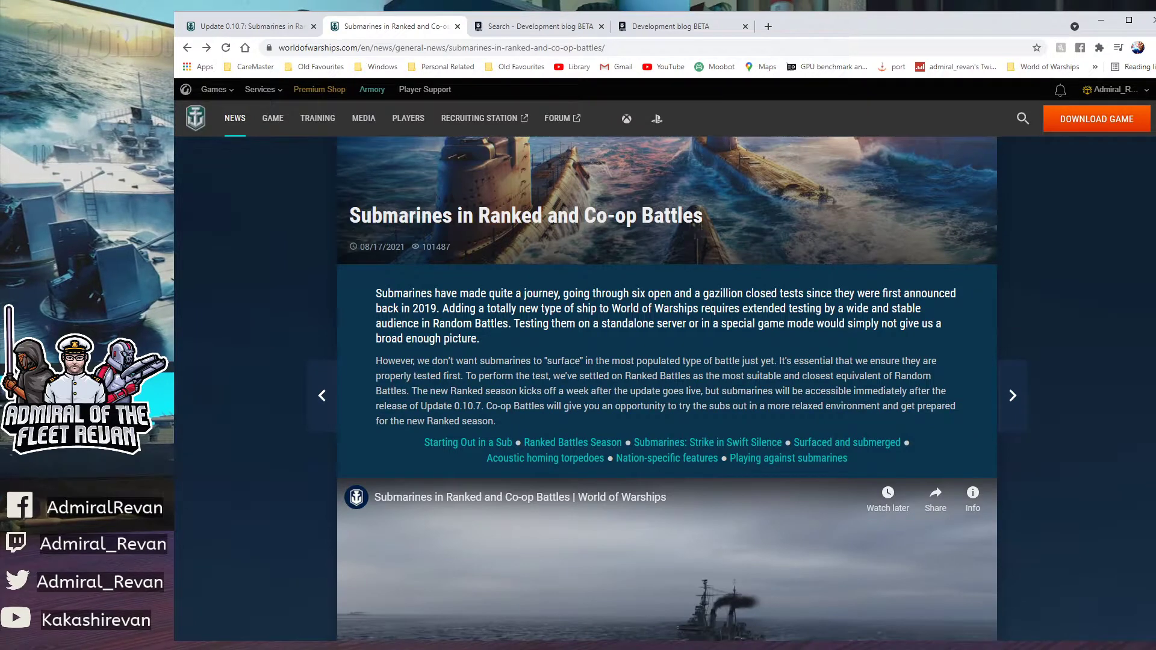
scroll(667, 389, down, 2)
scroll(666, 389, down, 2)
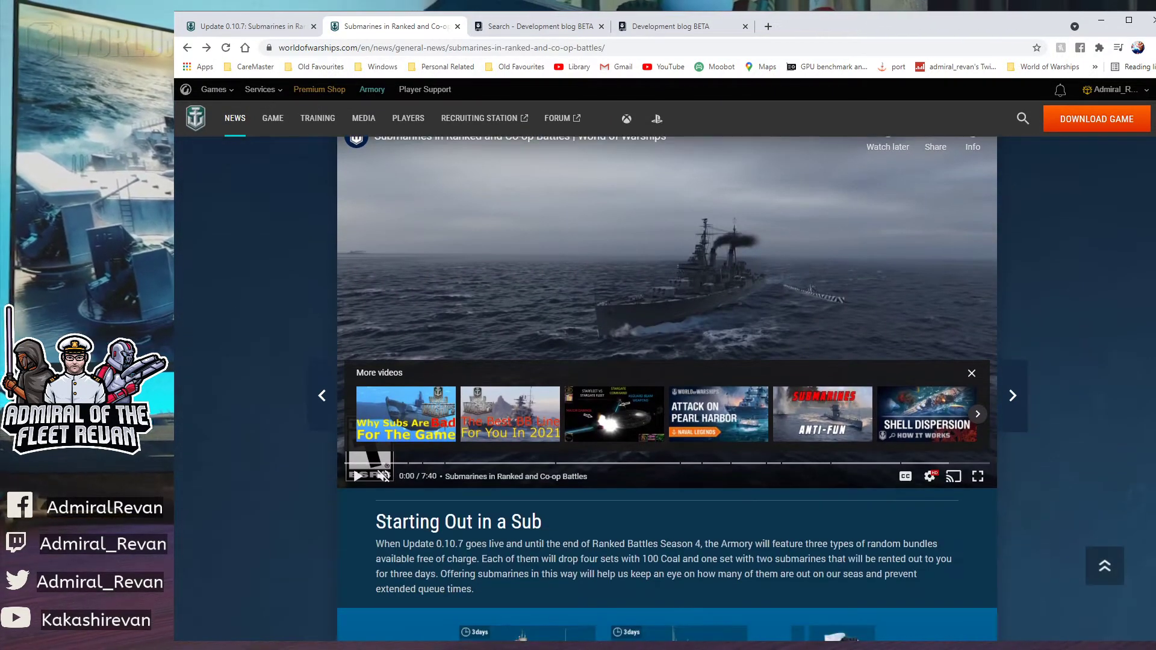
click(358, 476)
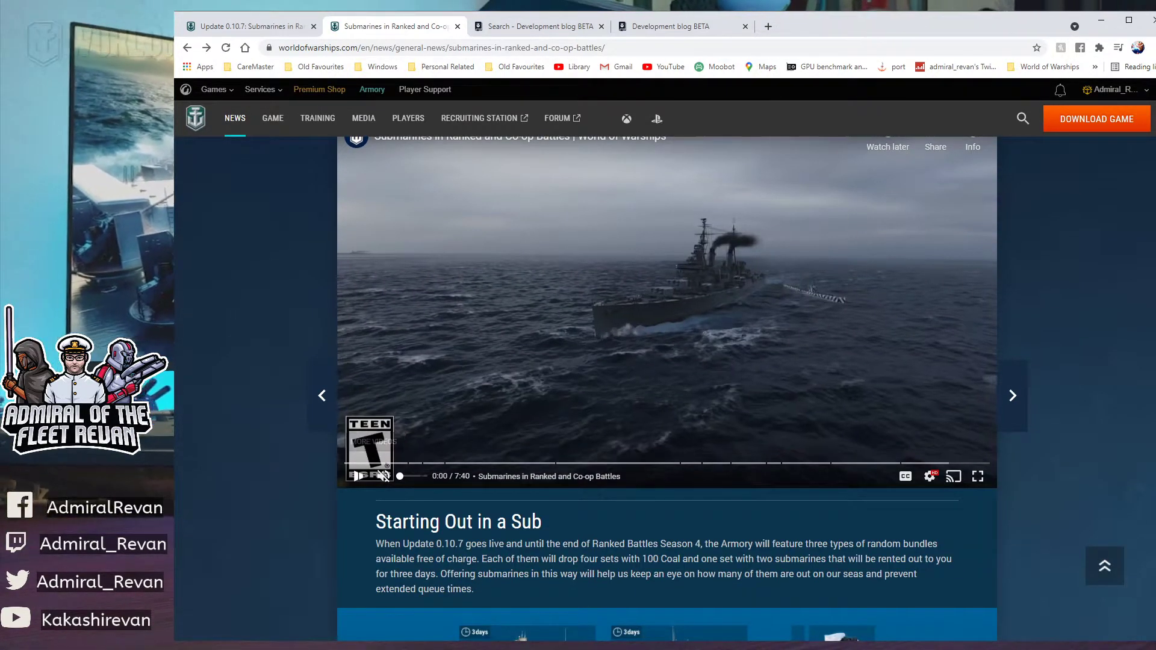
scroll(271, 396, up, 1)
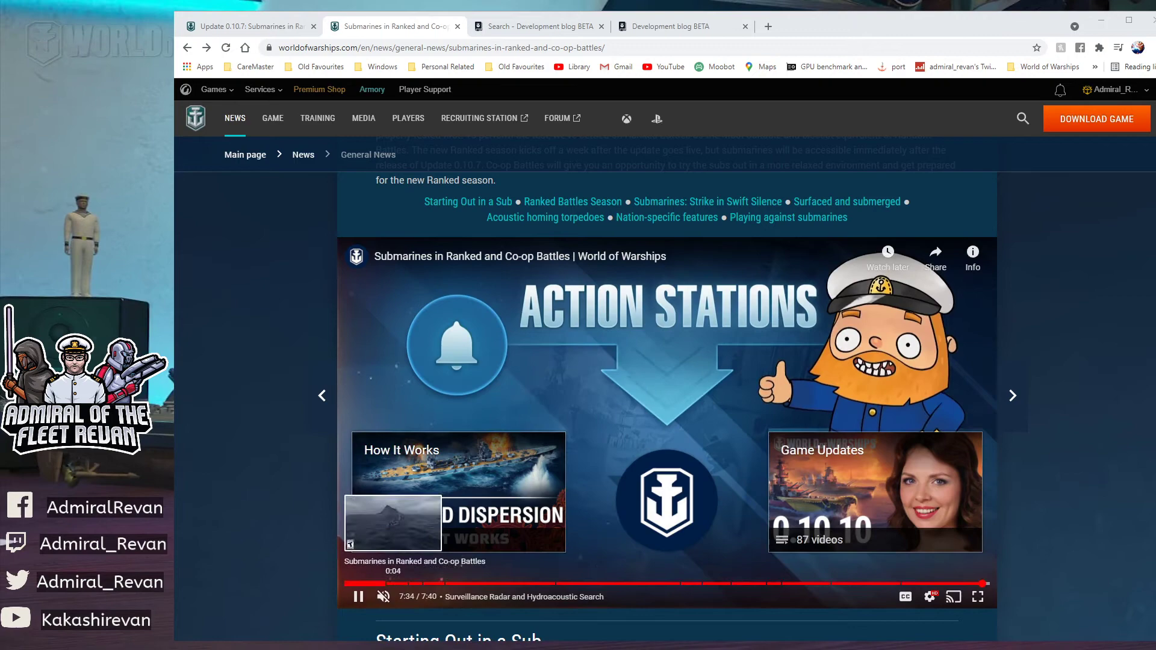
Jump the gameplay video back to near its start.
click(392, 584)
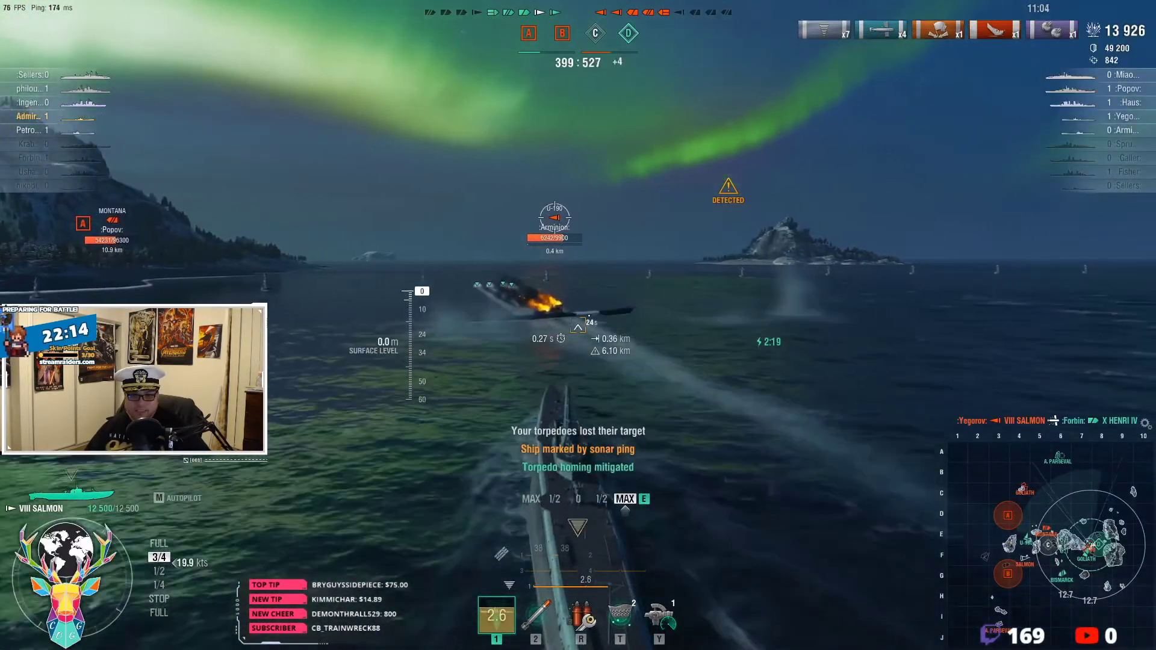
Swing the Salmon hard left and right to ram U-190, then activate a consumable.
key(q)
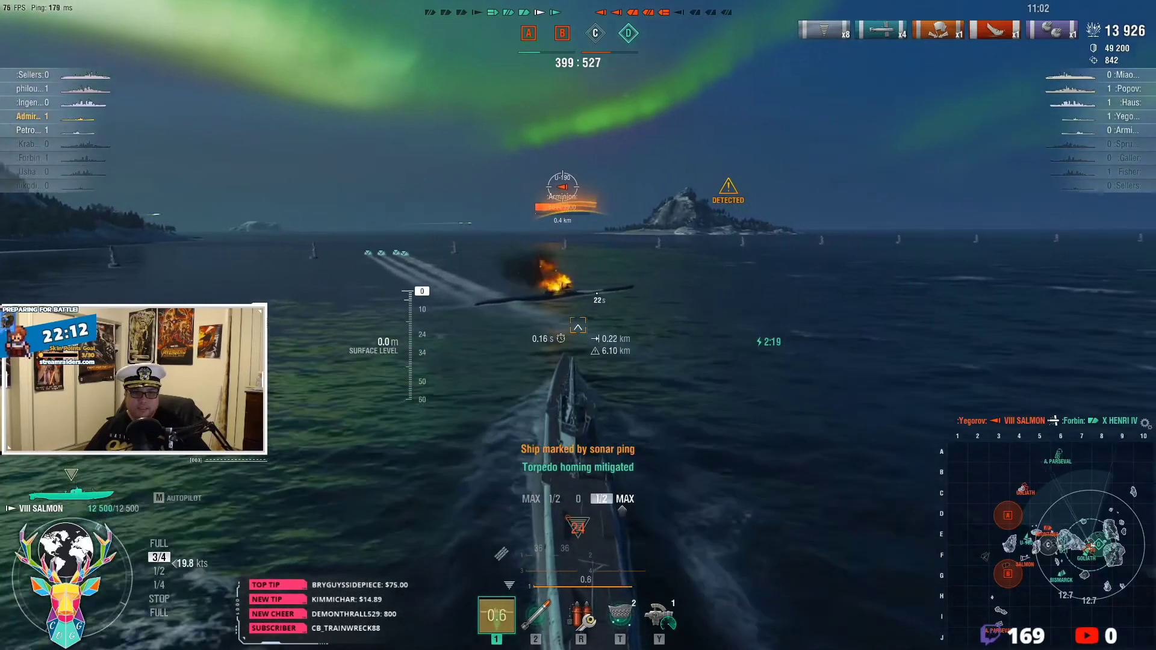
key(e)
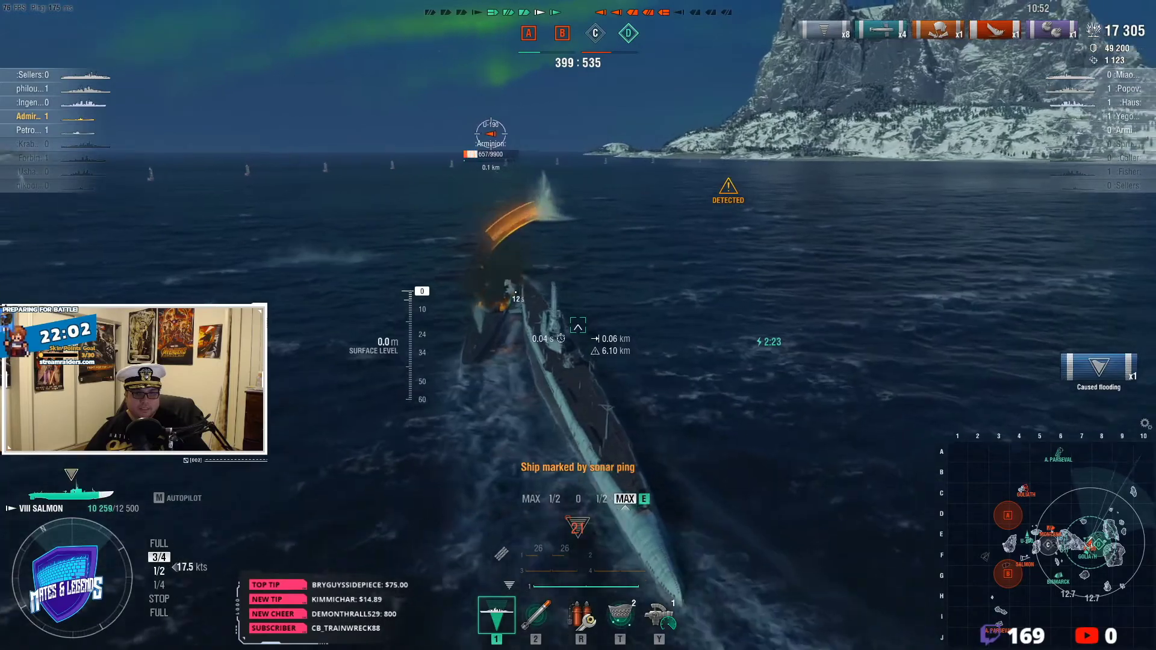
key(q)
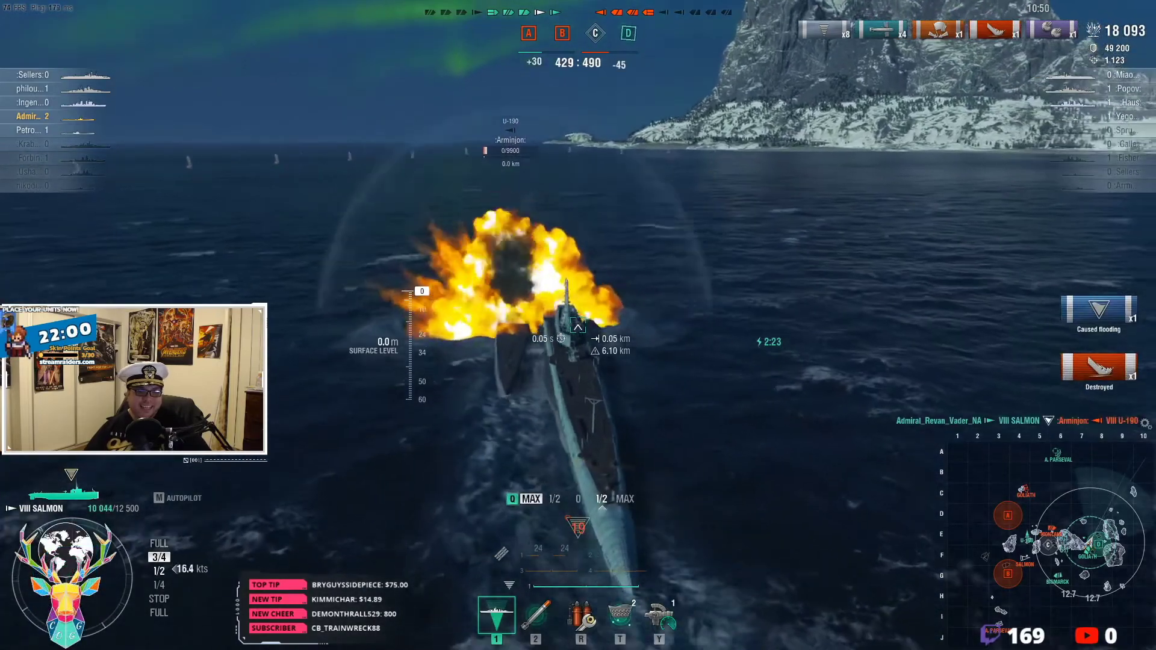
key(e)
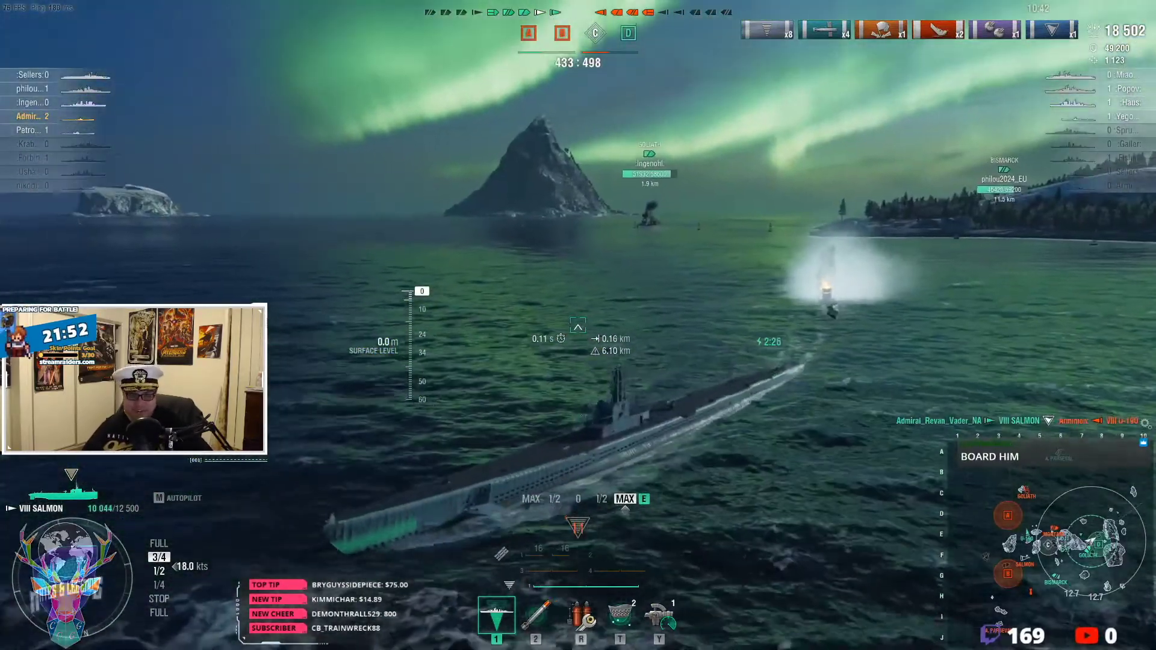
key(r)
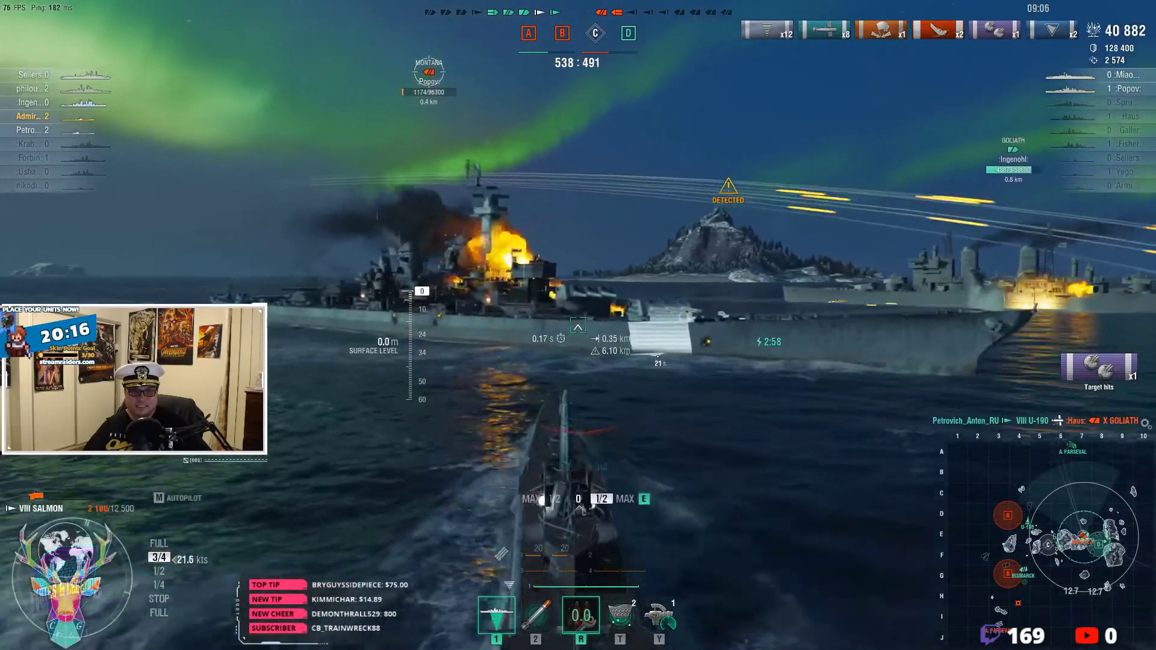
Fire the Salmon's guns at the burning enemy battleship.
click(578, 326)
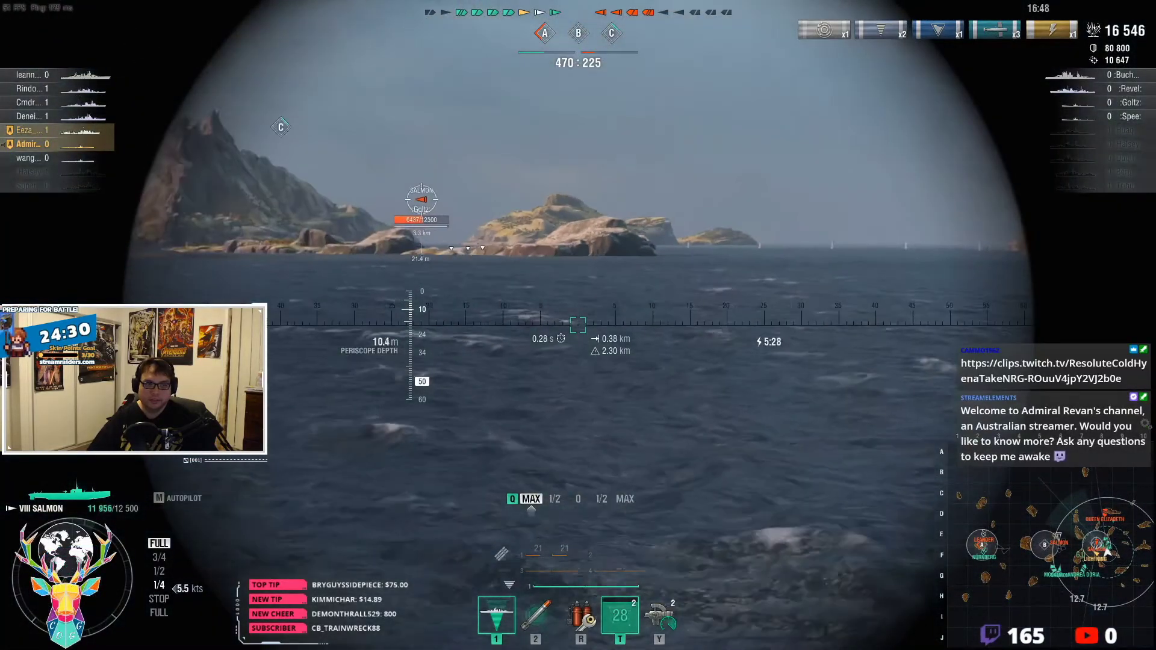
Dive the Cachalot below periscope depth, turn hard left, and rise back to operating depth.
key(shift)
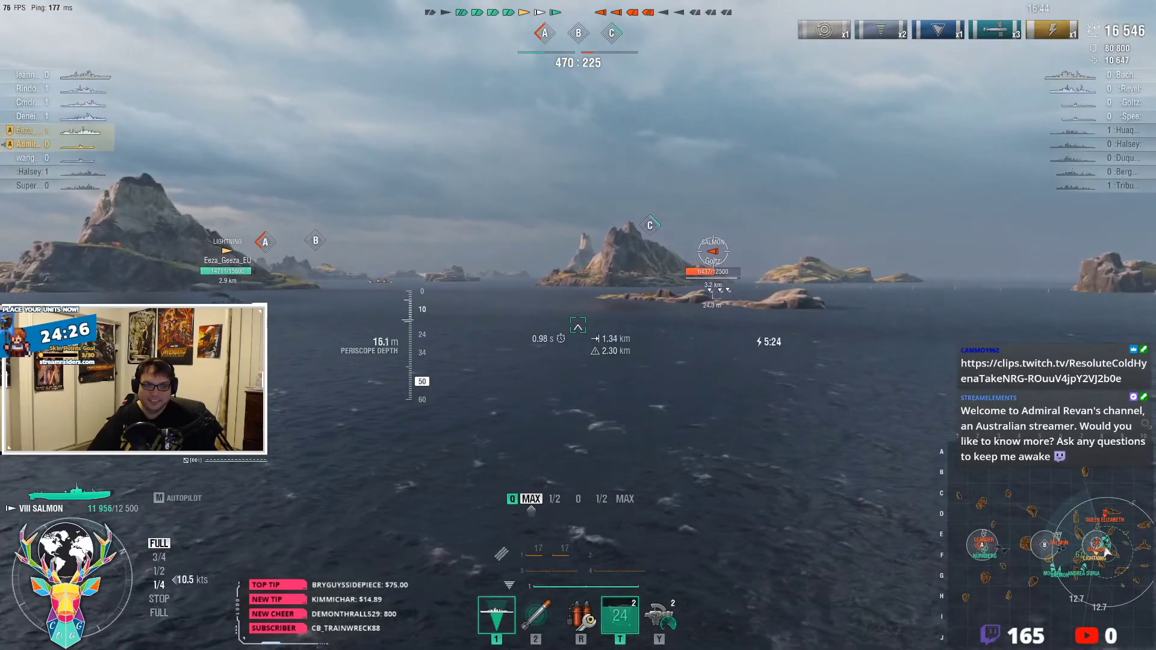
key(f)
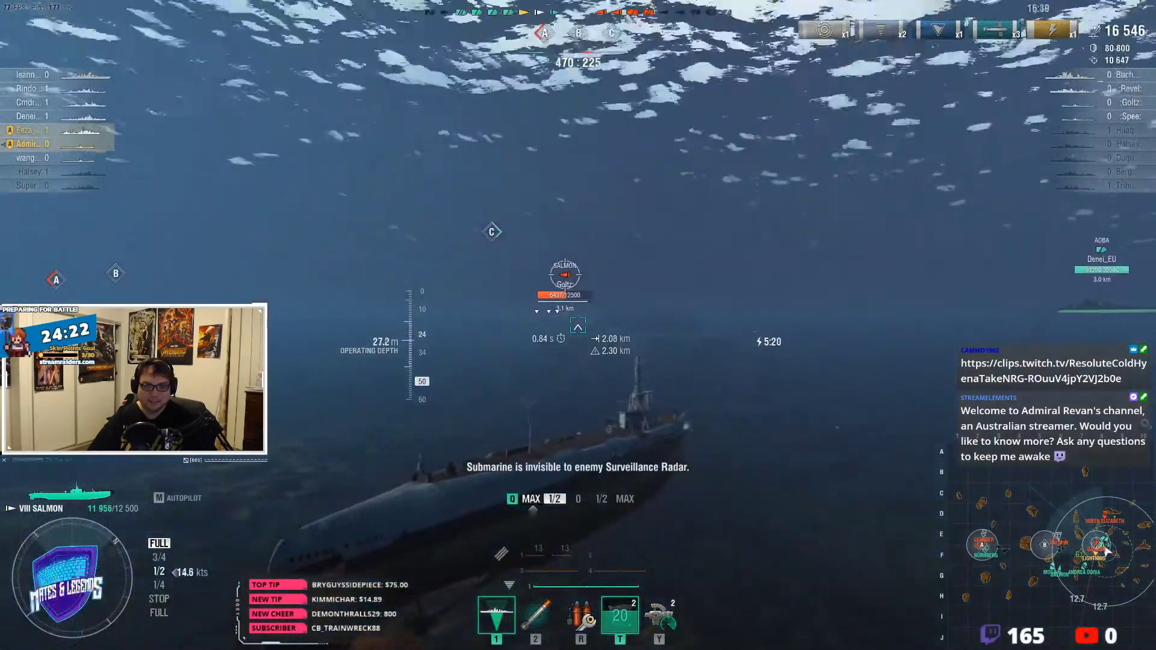
key(shift)
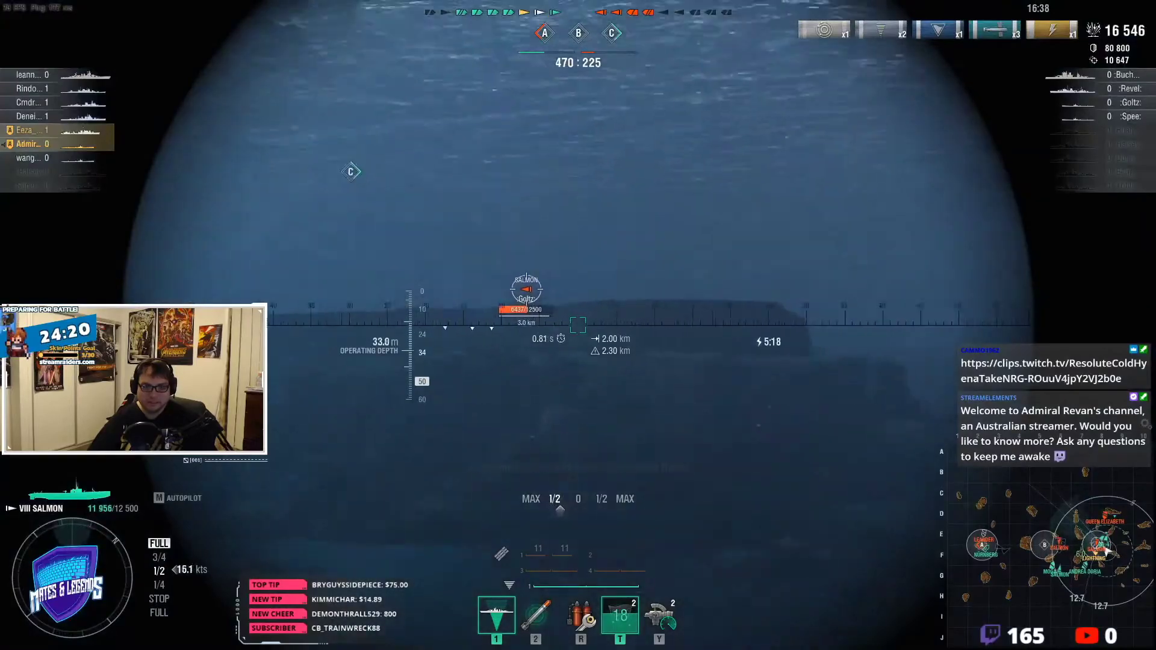
key(shift)
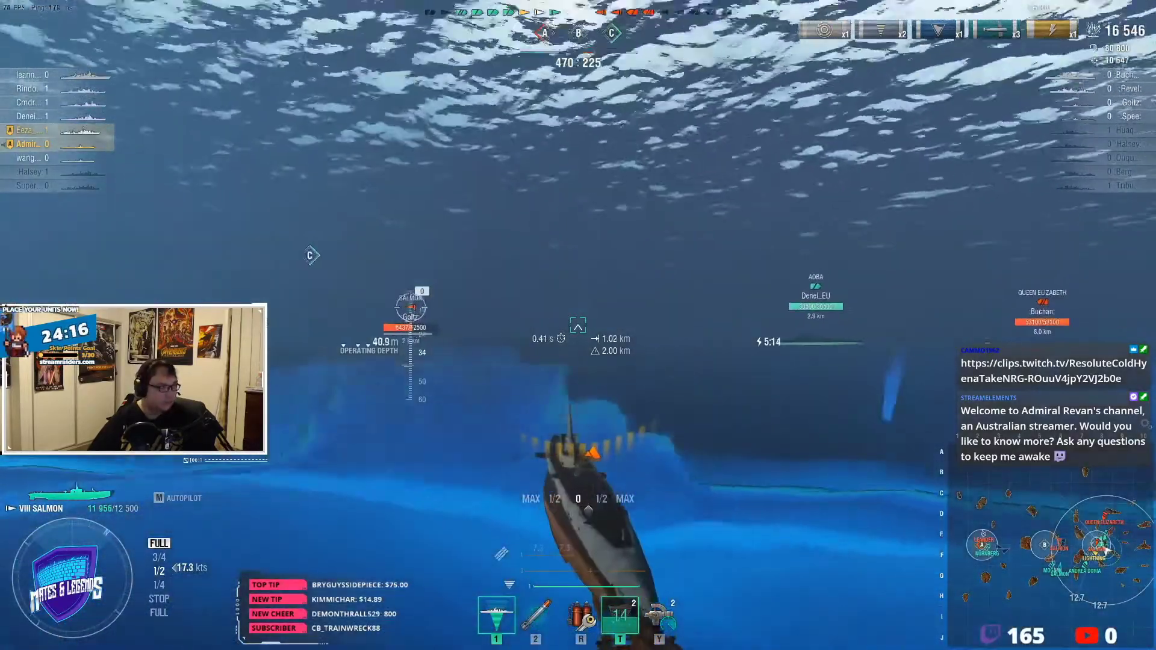
key(d)
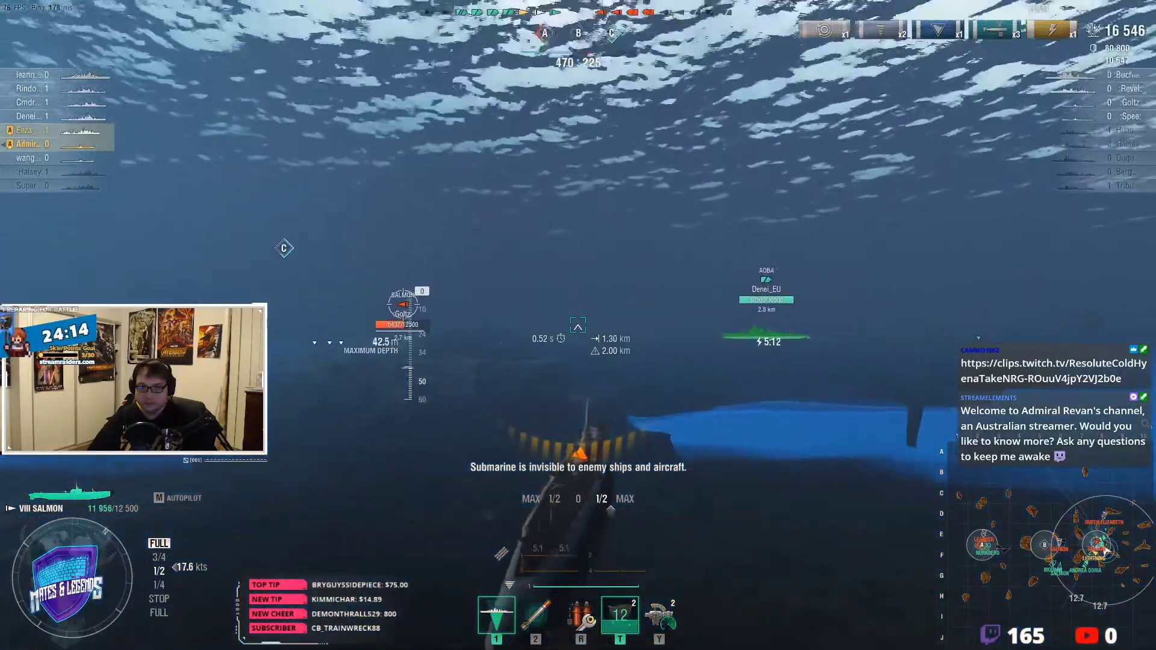
key(a)
key(r)
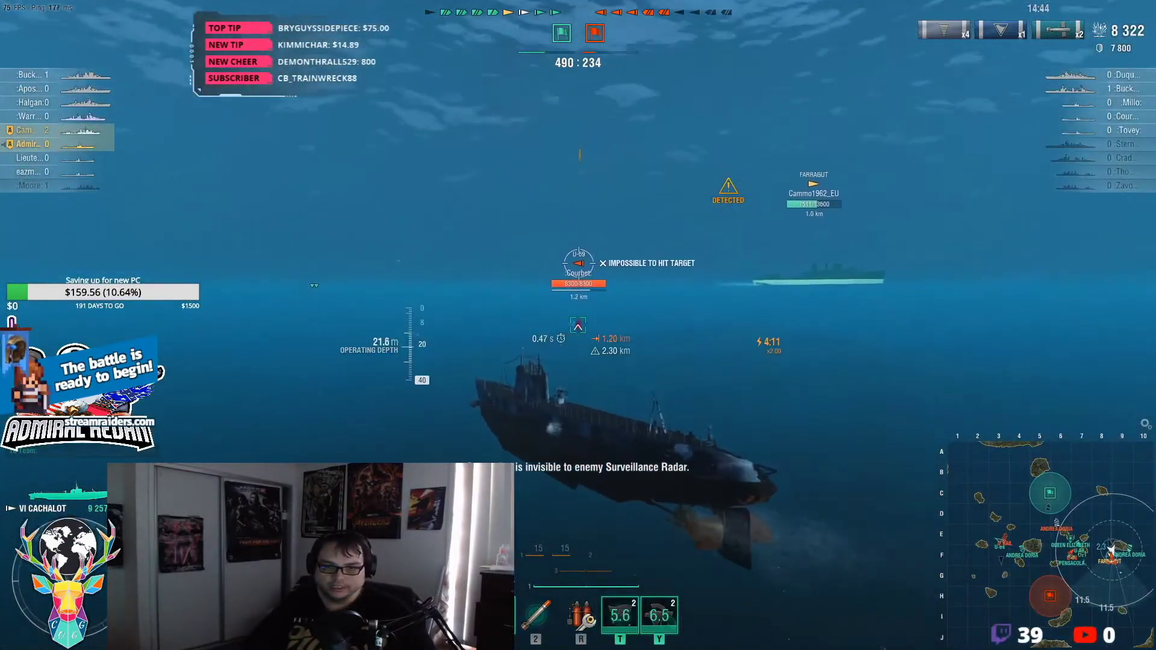
Launch a torpedo at the enemy ship from the outside view.
key(shift)
scroll(578, 326, up, 1)
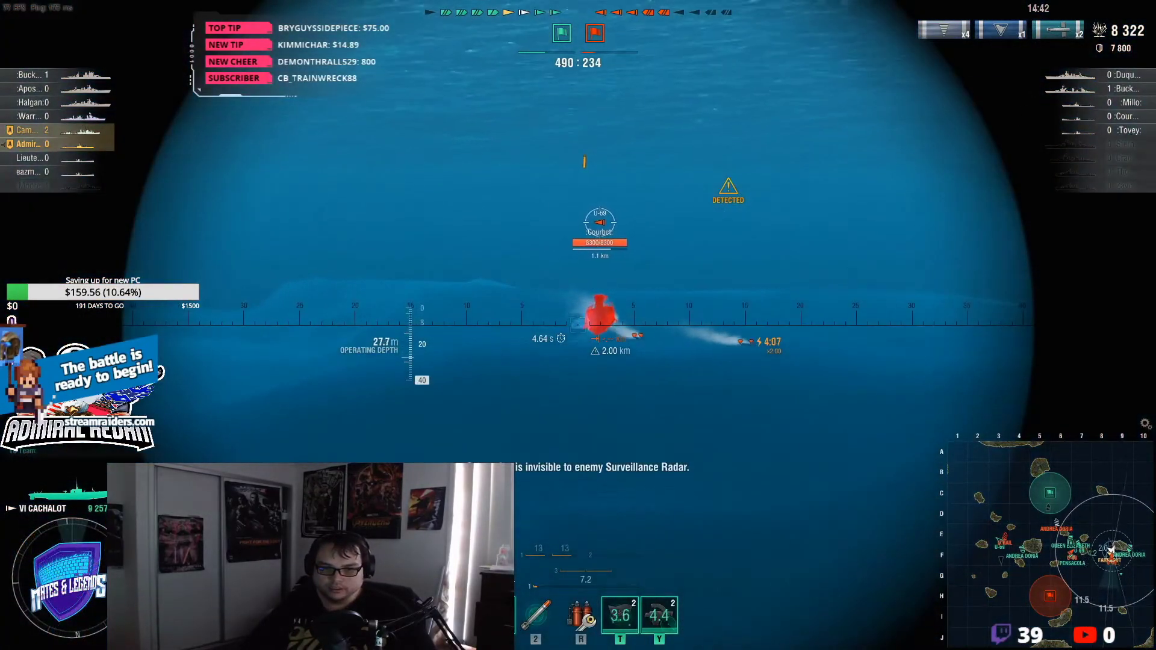
key(shift)
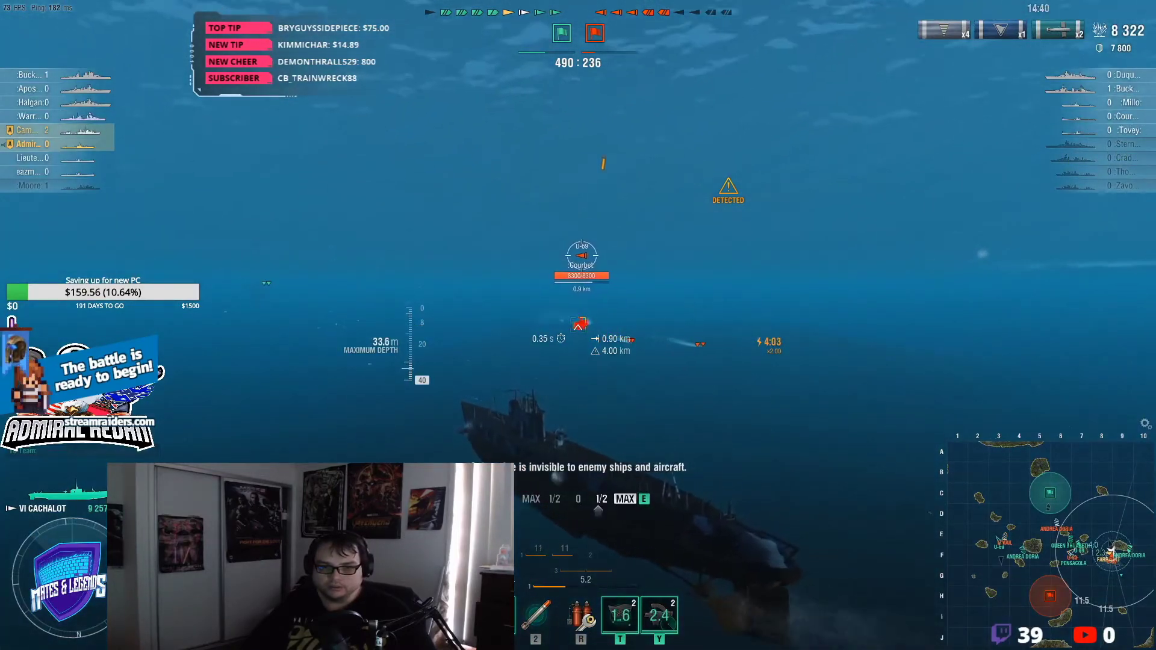
click(578, 326)
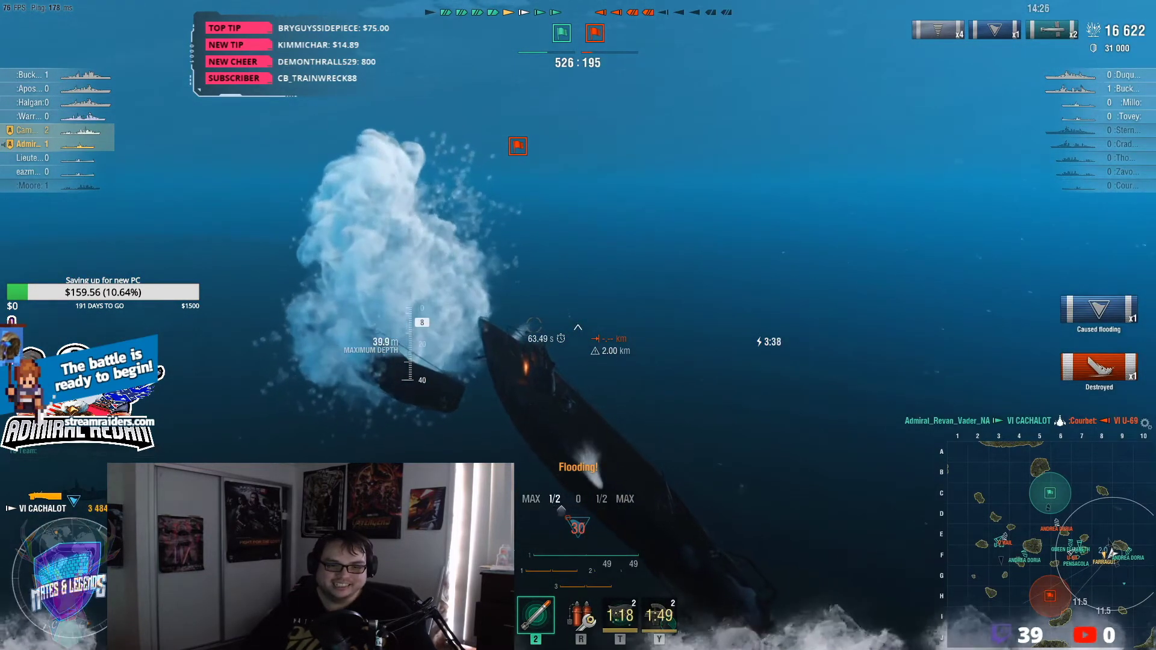
Go full speed and adjust depth up and down until reaching periscope depth.
key(w)
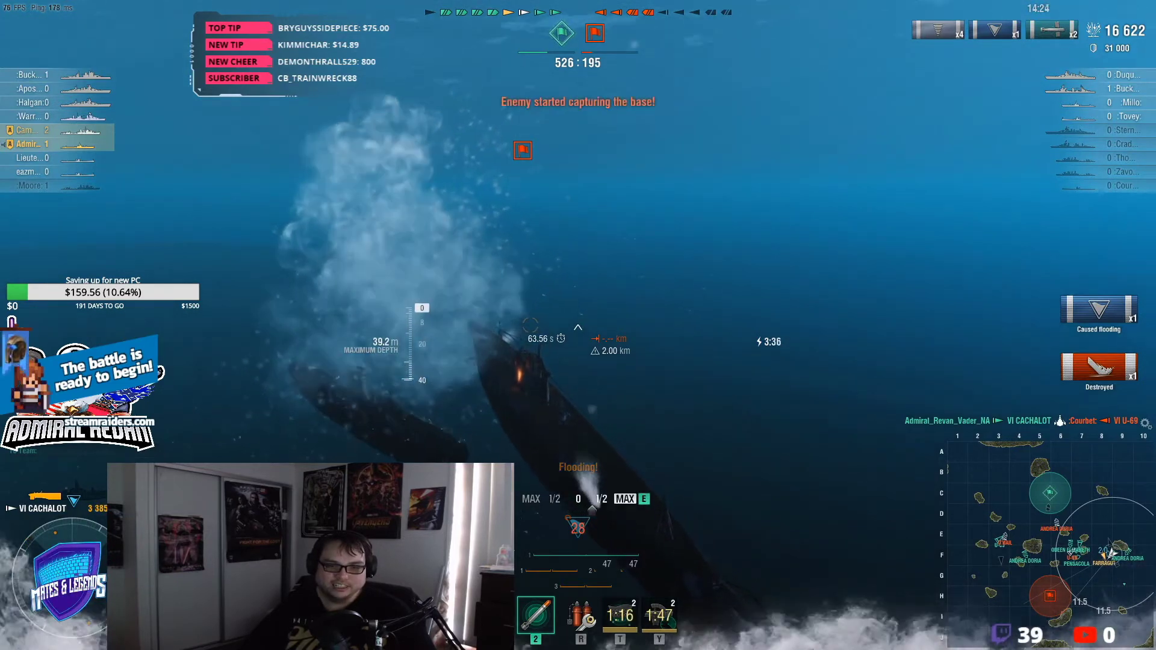
key(f)
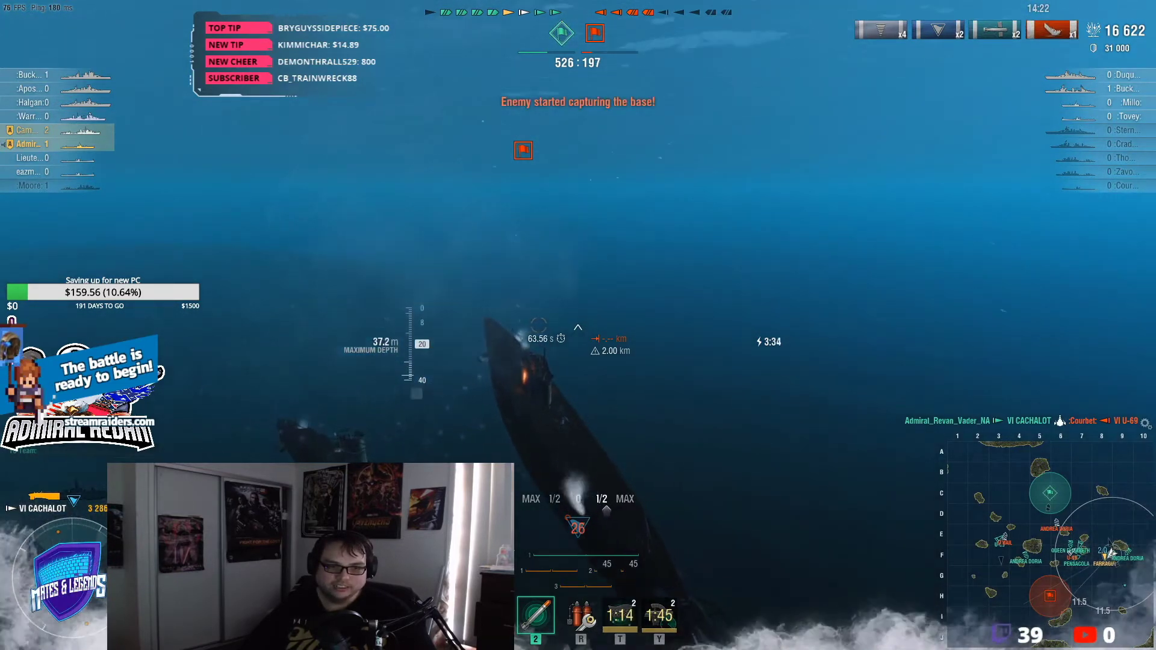
key(r)
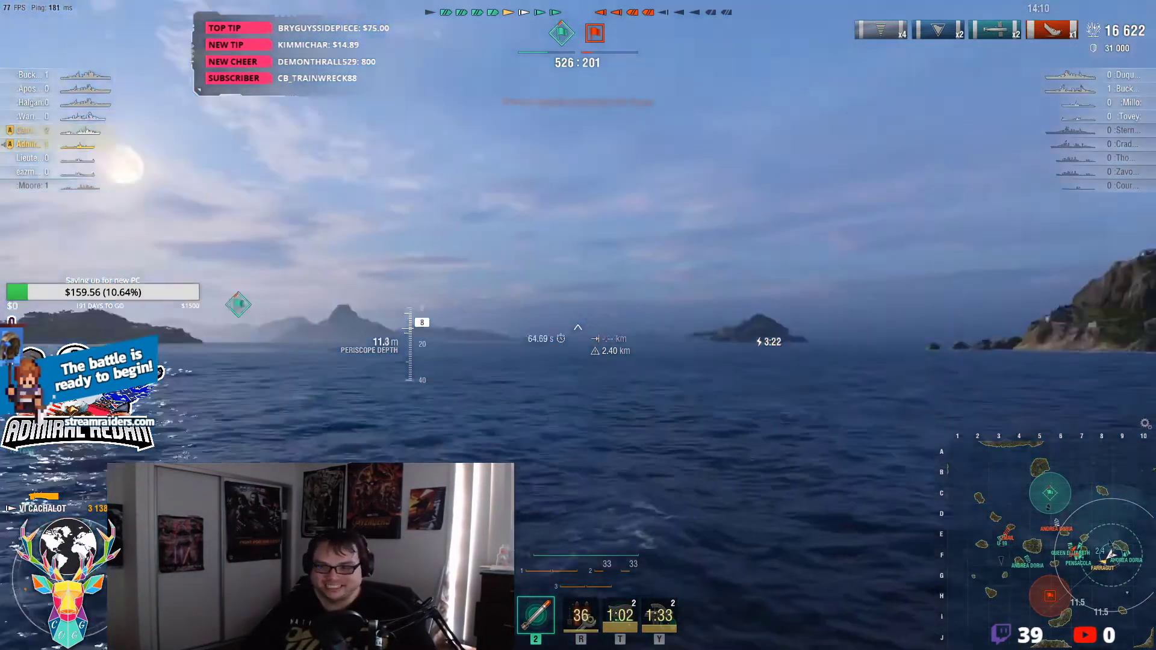
key(w)
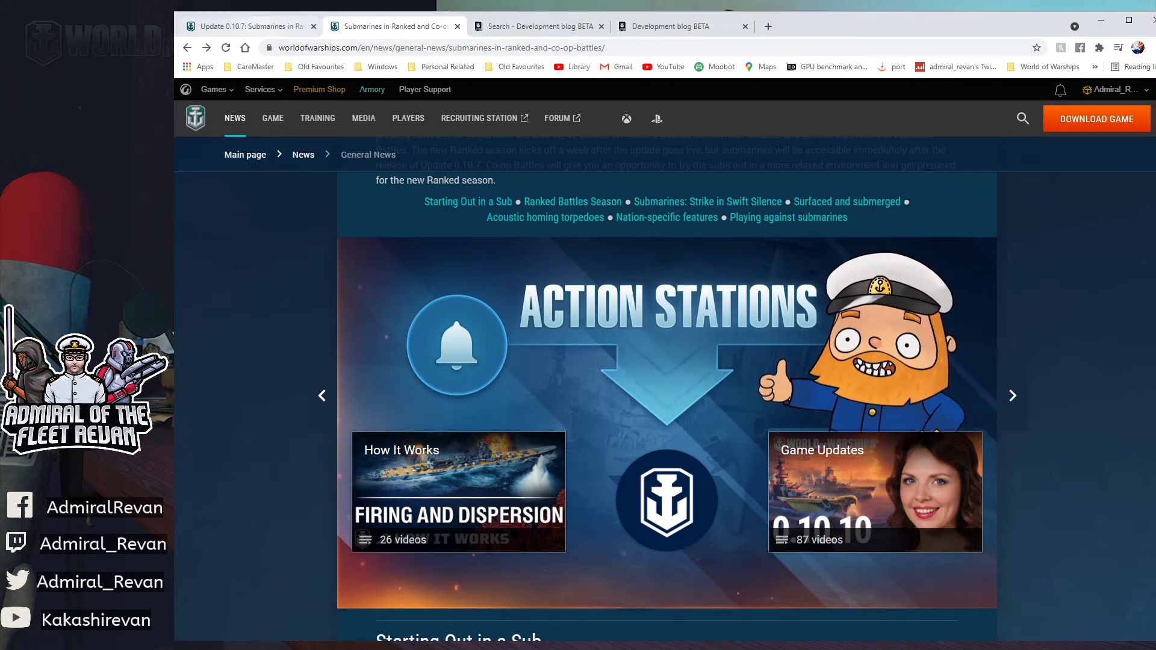
Check the Update 0.10.7 article, open a dev blog search result, and view Important Message.
key(ctrl+shift+Tab)
scroll(665, 388, down, 2)
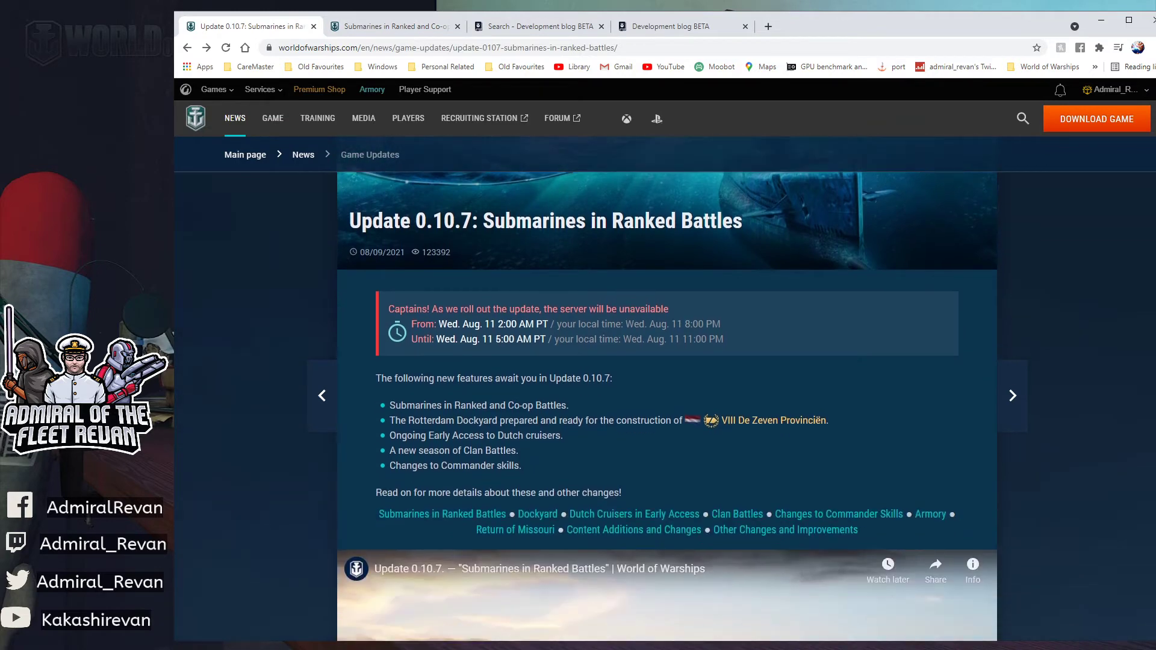
scroll(665, 388, down, 2)
scroll(665, 388, down, 1)
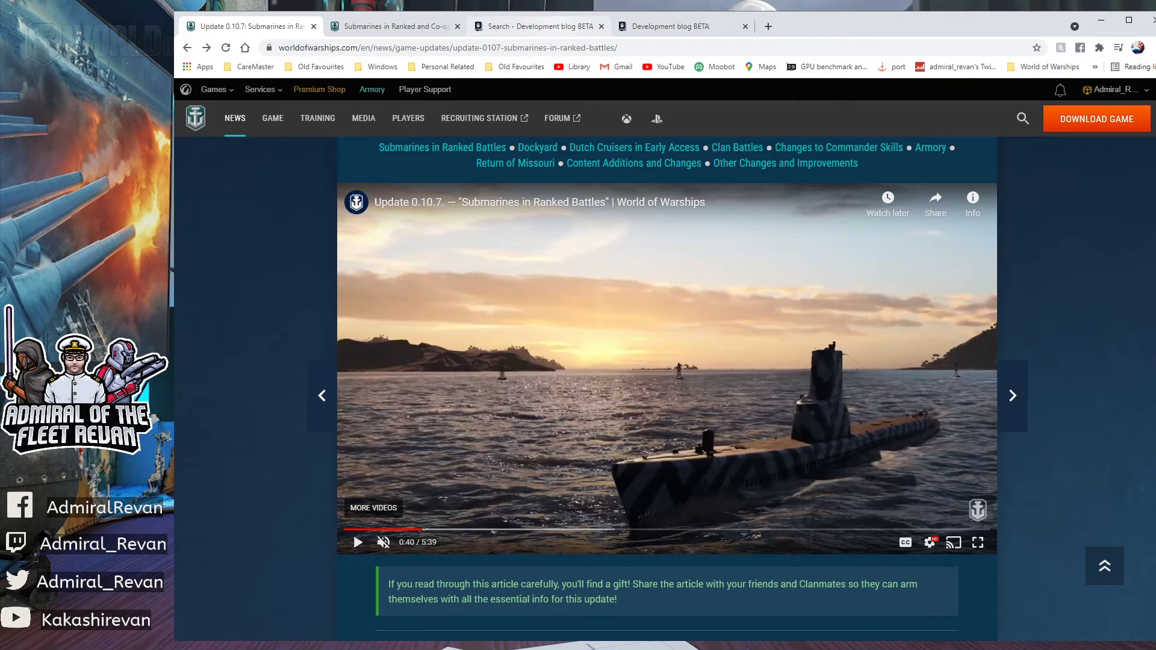
key(ctrl+3)
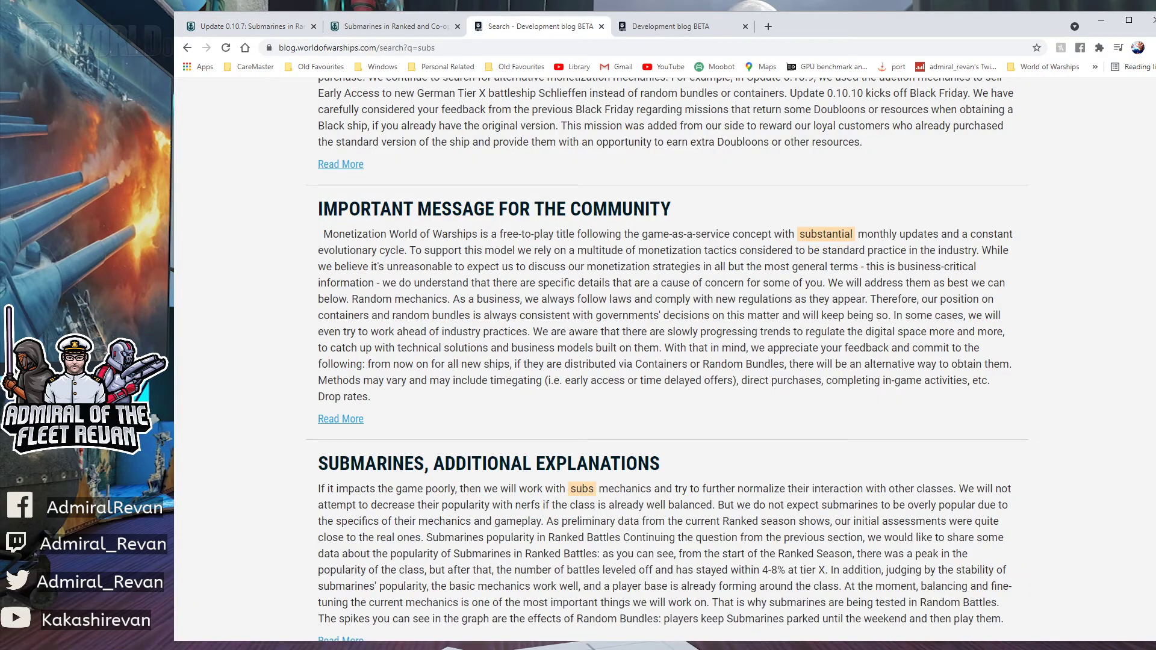
scroll(667, 362, up, 2)
scroll(667, 361, up, 5)
scroll(666, 361, up, 5)
scroll(666, 362, up, 2)
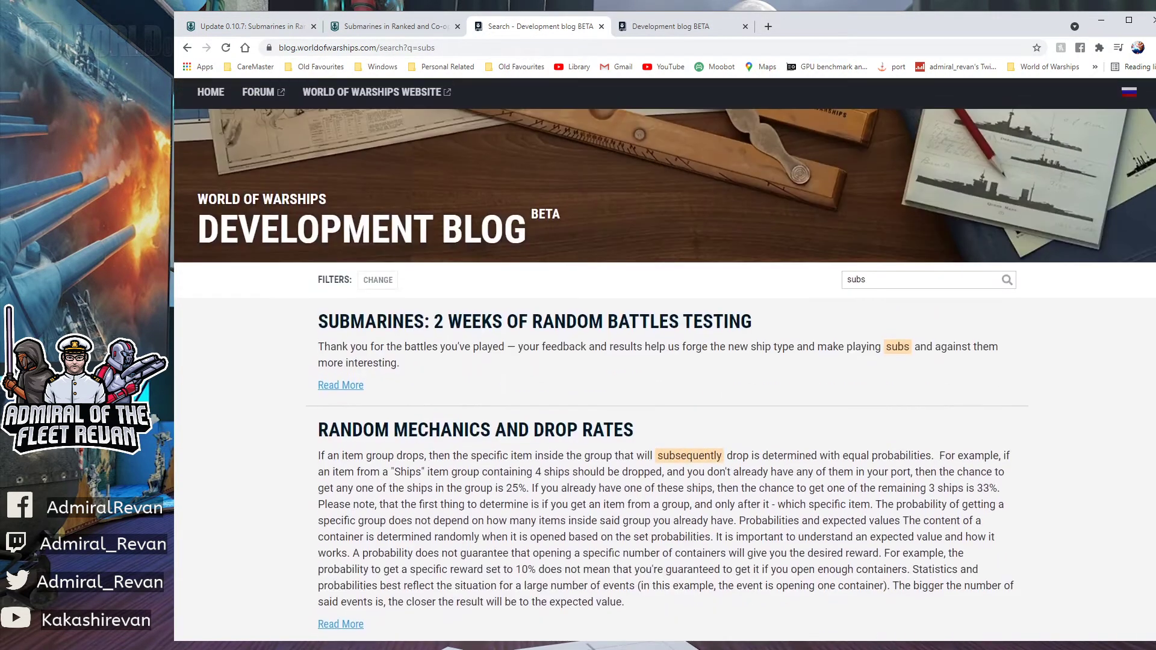
scroll(667, 362, down, 1)
scroll(667, 362, down, 1)
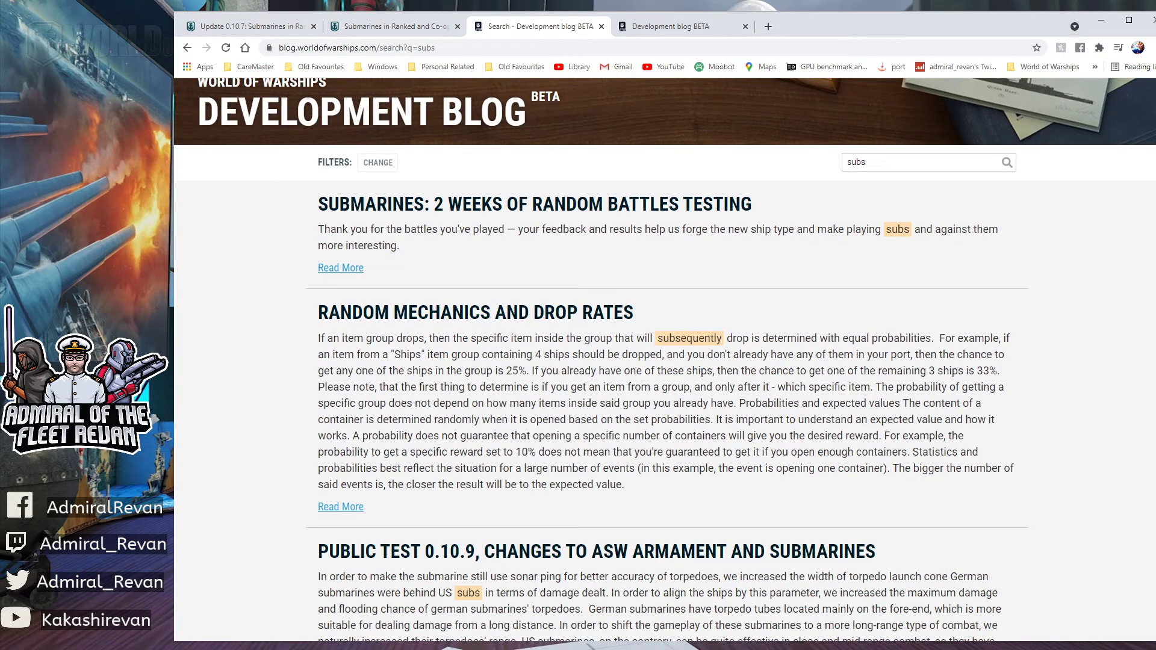
scroll(667, 362, down, 2)
scroll(666, 362, down, 2)
scroll(667, 362, down, 3)
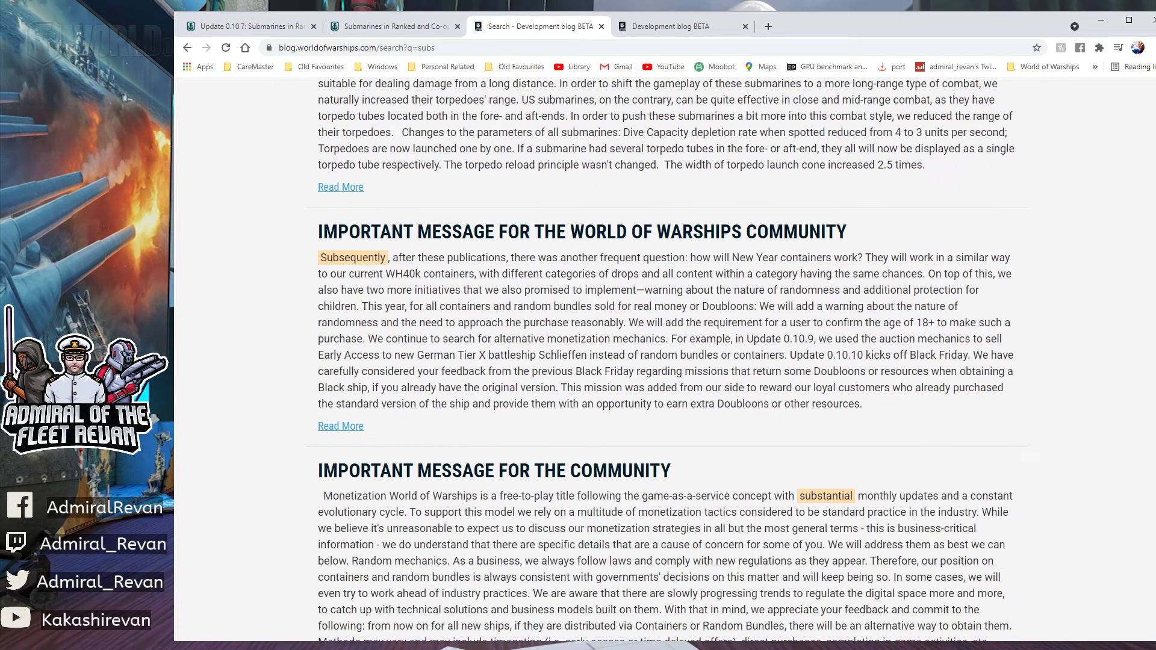
scroll(667, 362, down, 2)
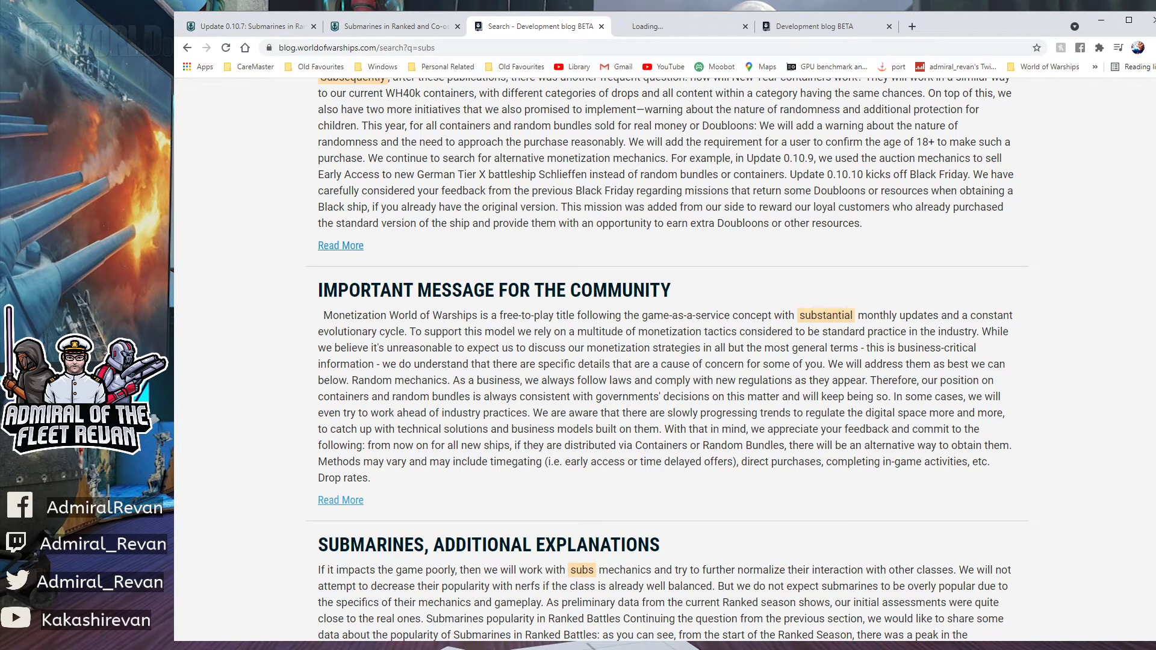
scroll(667, 361, down, 2)
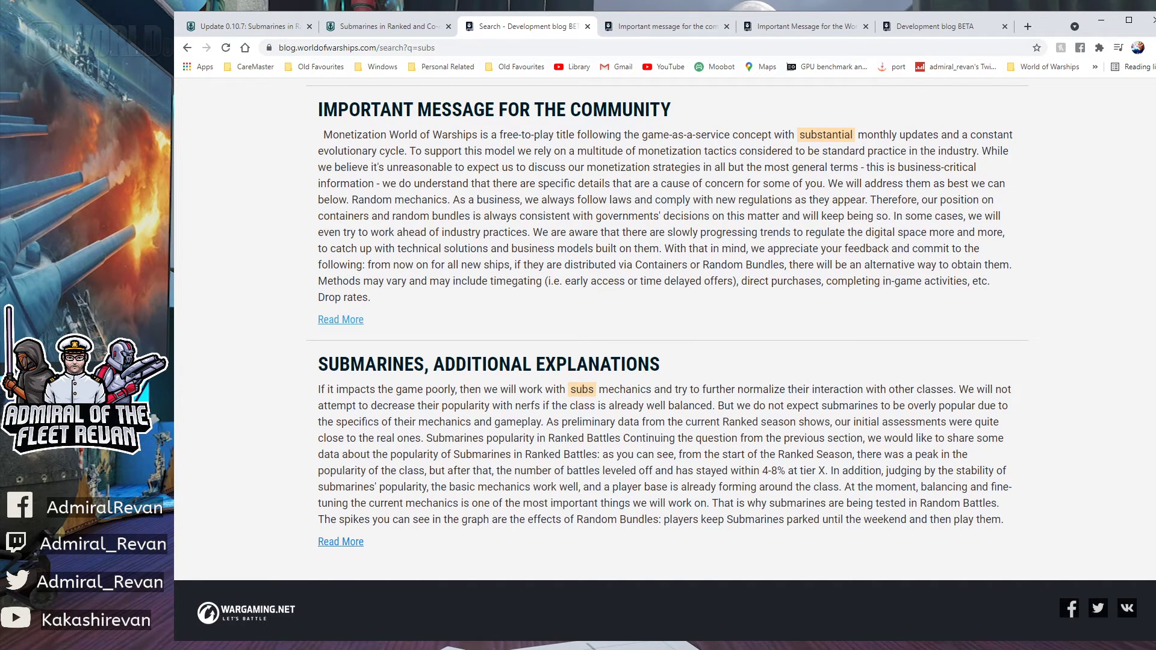
middle_click(341, 542)
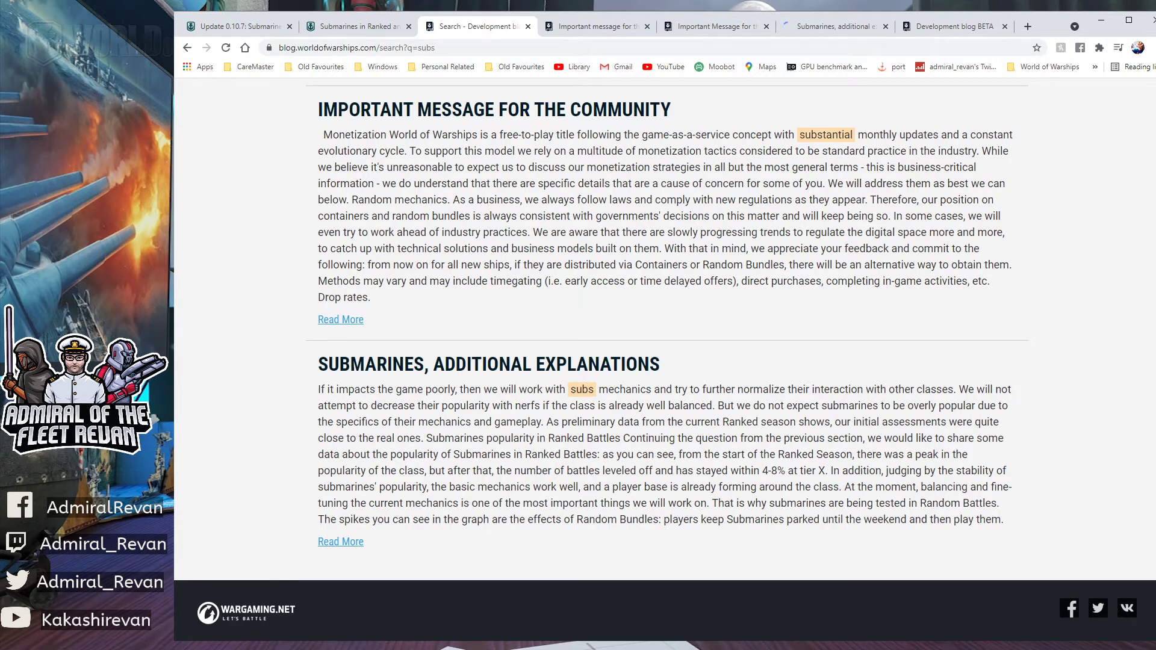
key(ctrl+5)
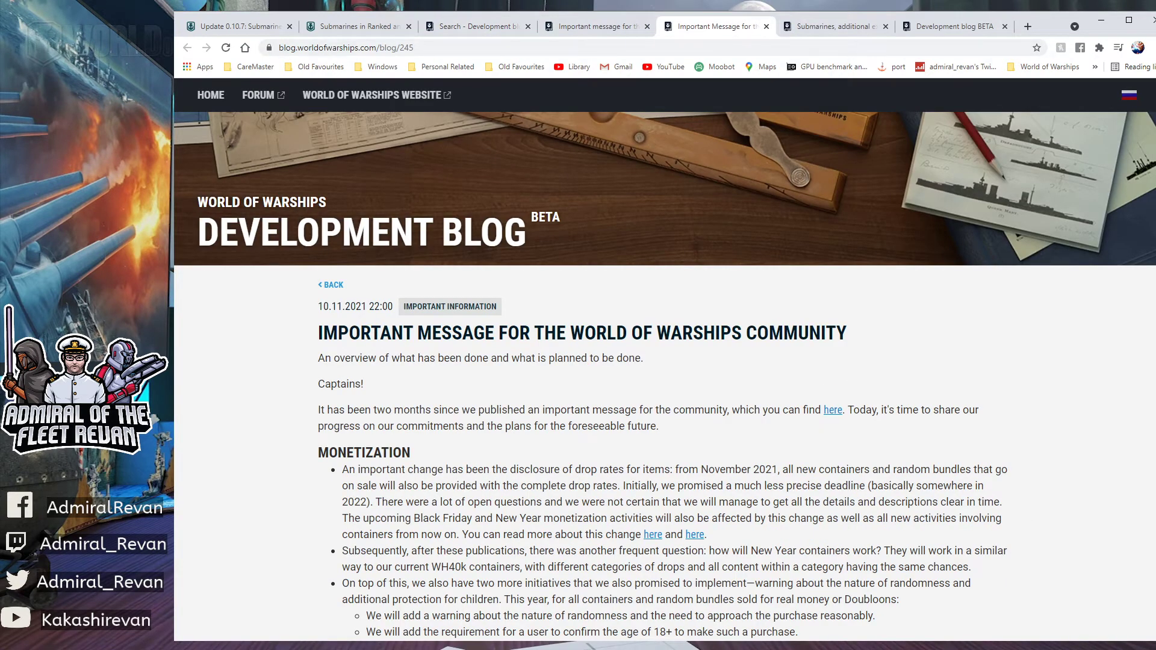
scroll(665, 362, down, 3)
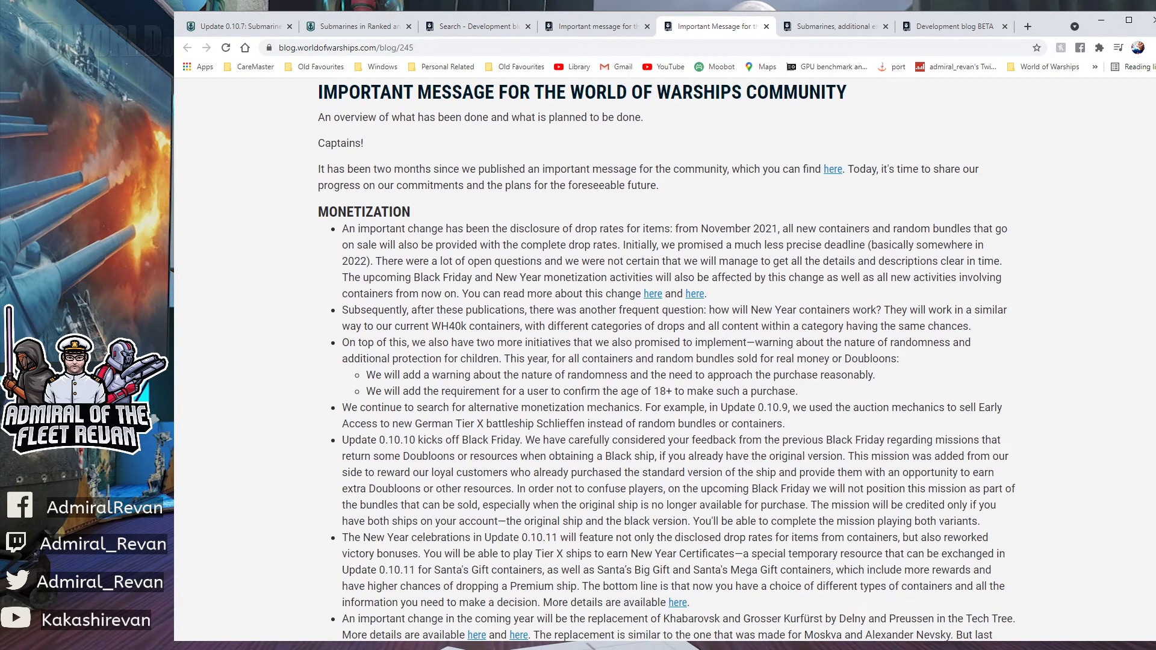
Read the earlier Important Message post, check other dev blog tabs, then view its news version.
key(ctrl+4)
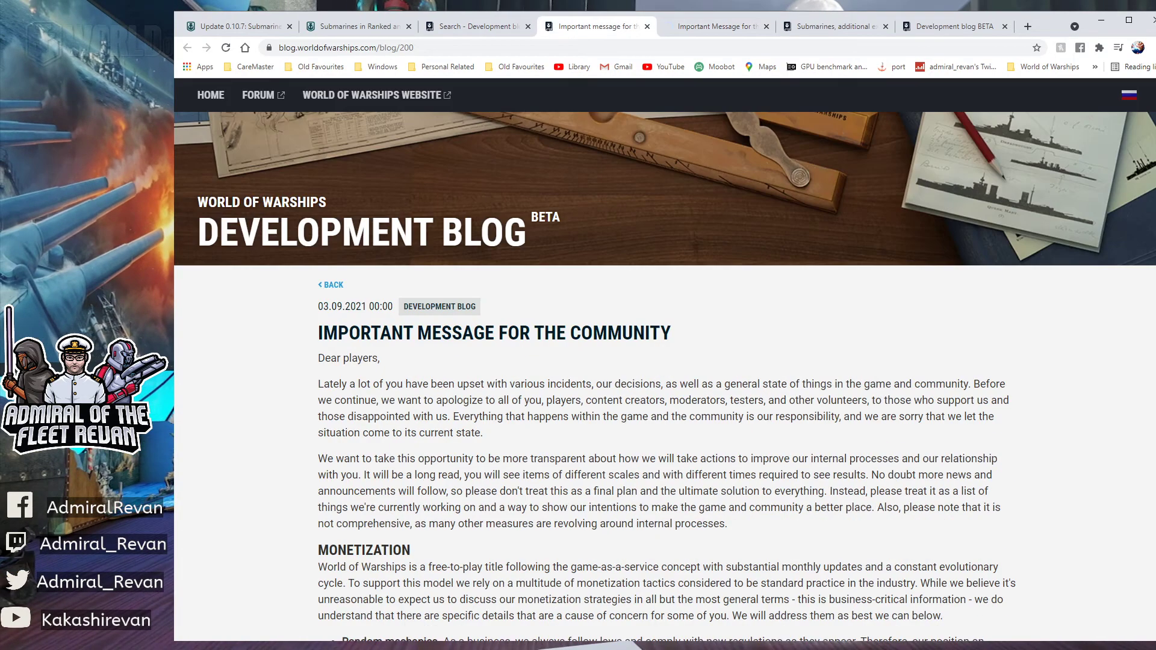
scroll(665, 361, down, 3)
scroll(665, 362, down, 3)
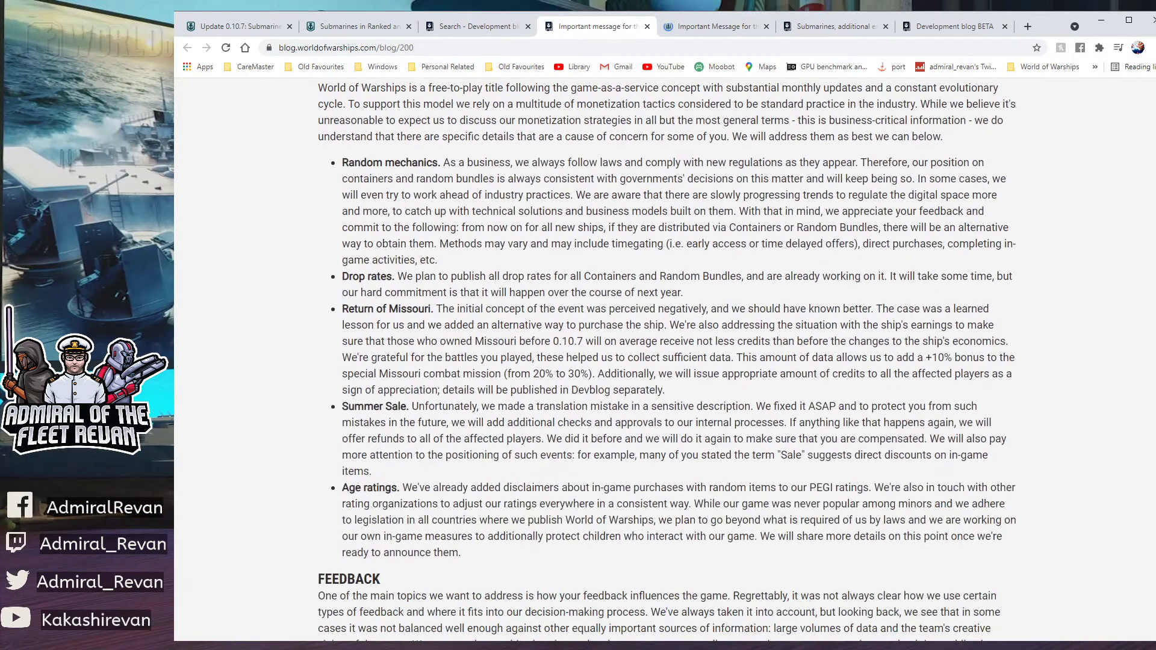
scroll(665, 361, down, 3)
scroll(666, 362, down, 2)
scroll(665, 361, down, 1)
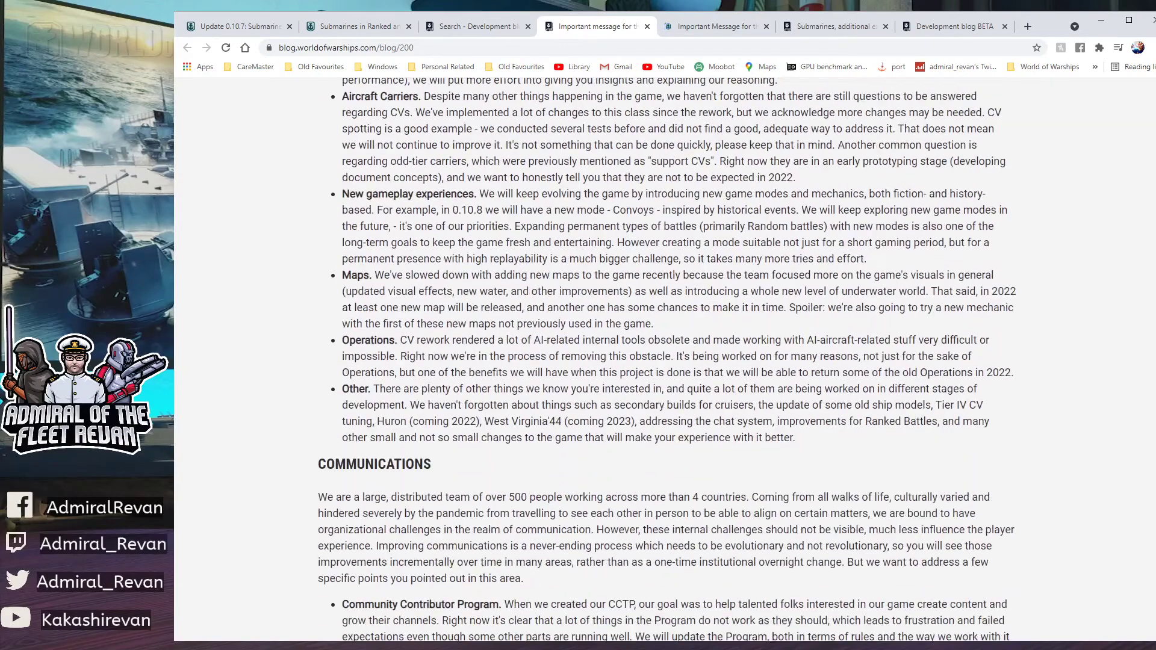
scroll(664, 362, down, 2)
scroll(665, 361, down, 2)
scroll(666, 362, down, 2)
scroll(665, 361, down, 1)
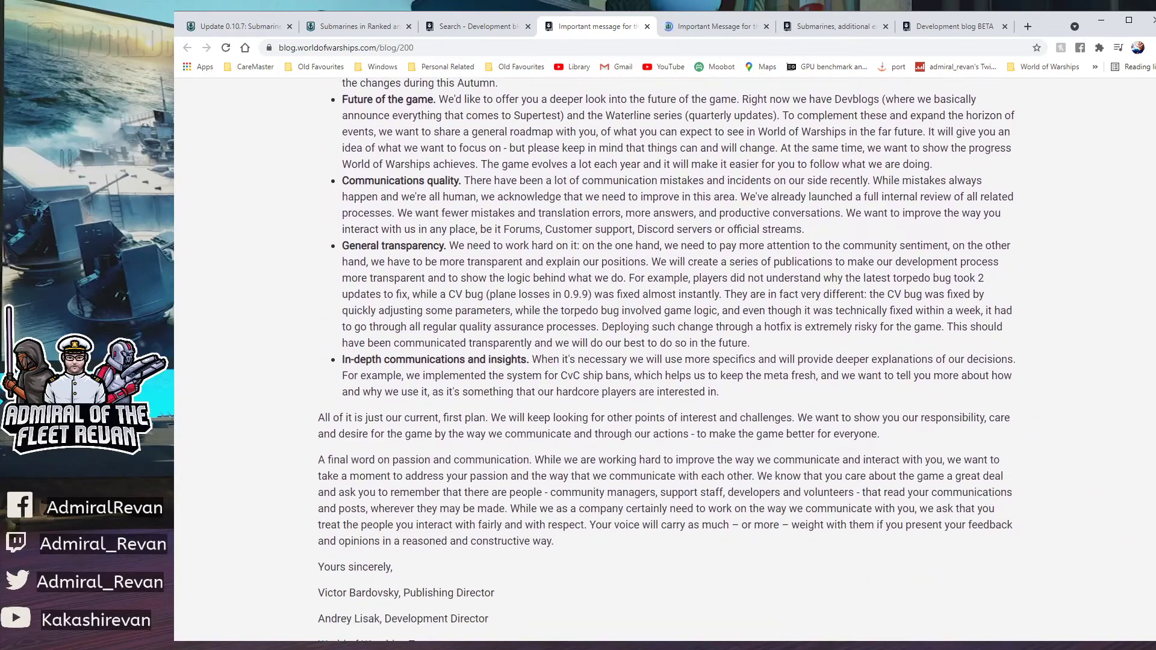
scroll(665, 361, down, 2)
click(832, 26)
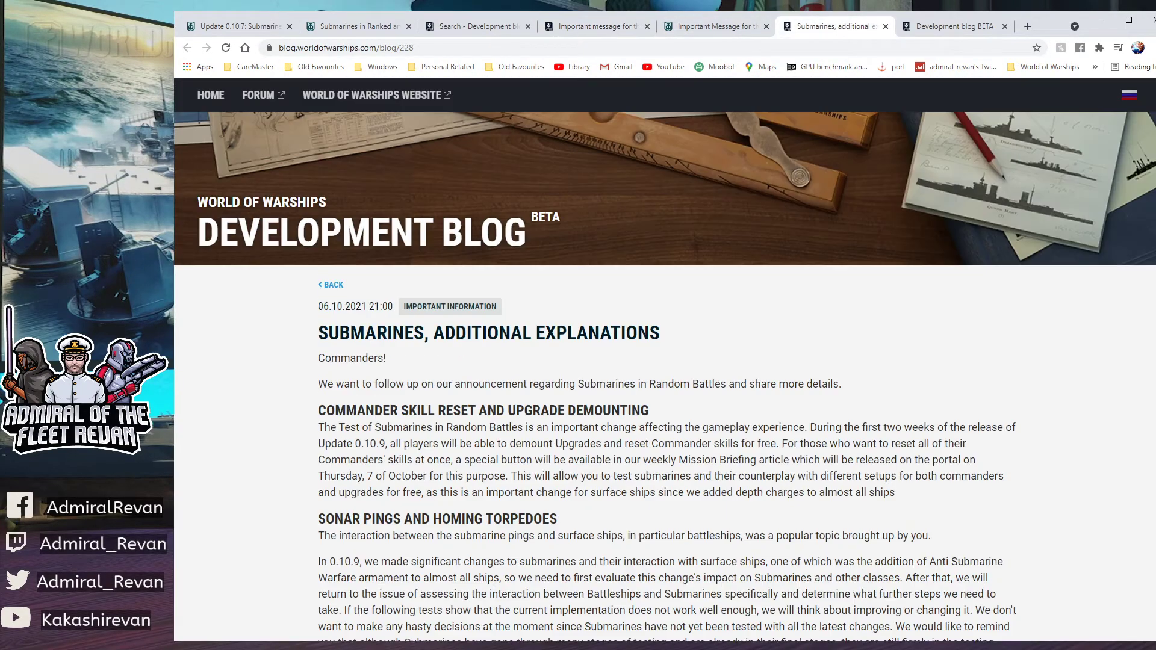
click(953, 26)
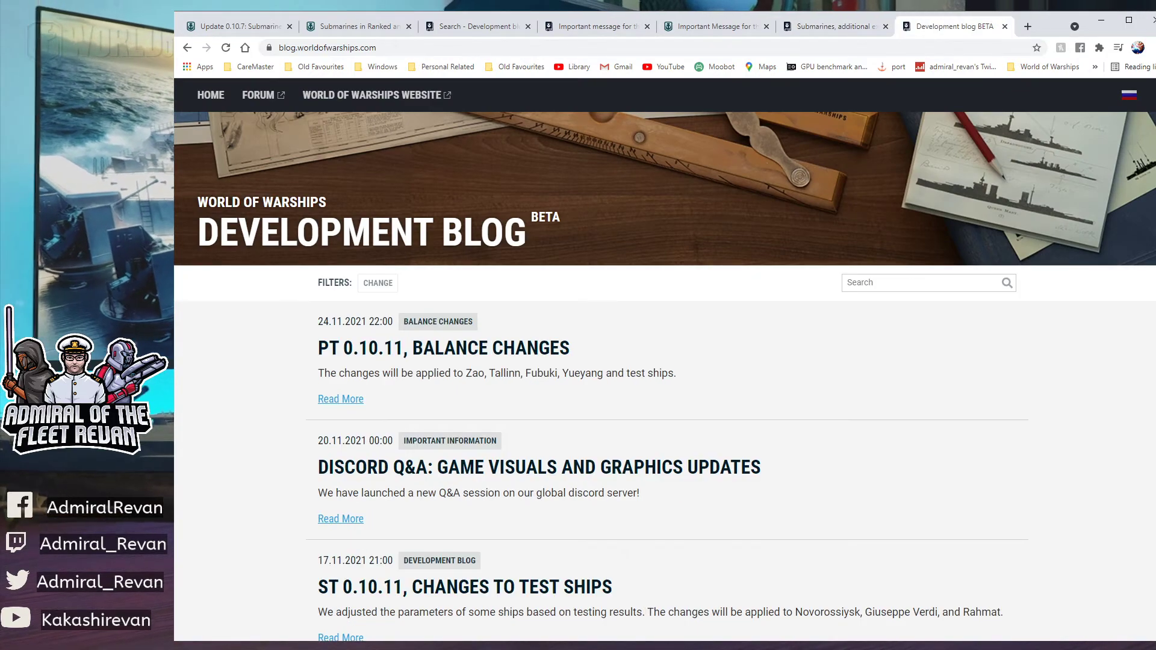
click(714, 27)
scroll(665, 388, down, 5)
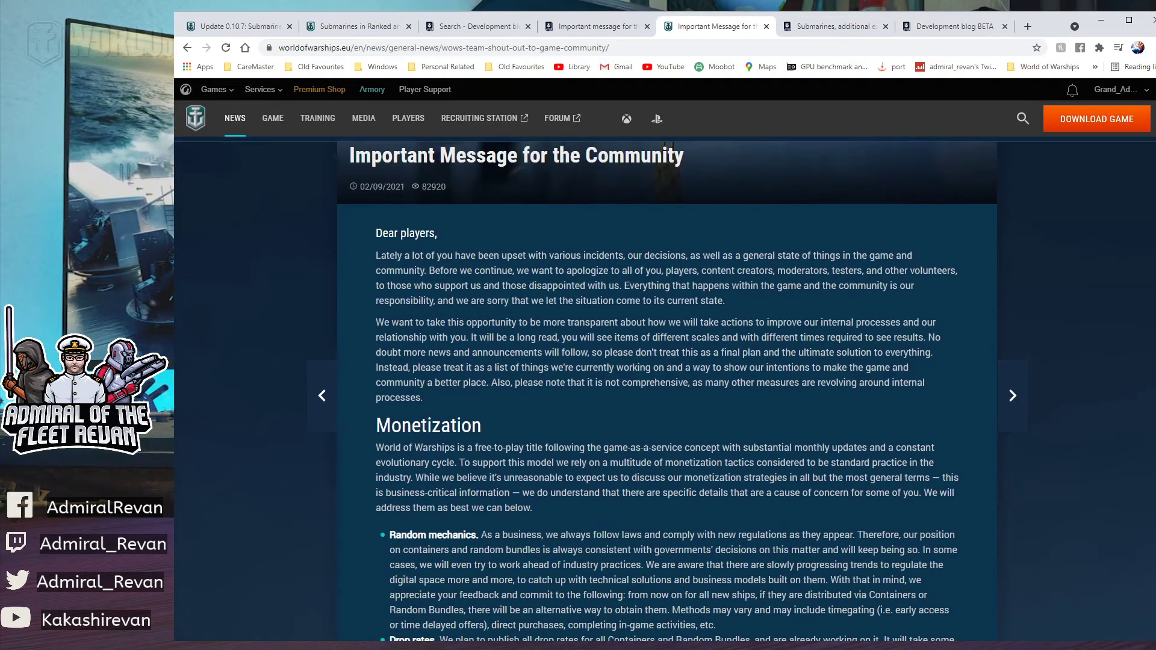
scroll(665, 389, down, 3)
scroll(665, 389, down, 1)
scroll(665, 388, down, 3)
scroll(665, 388, down, 2)
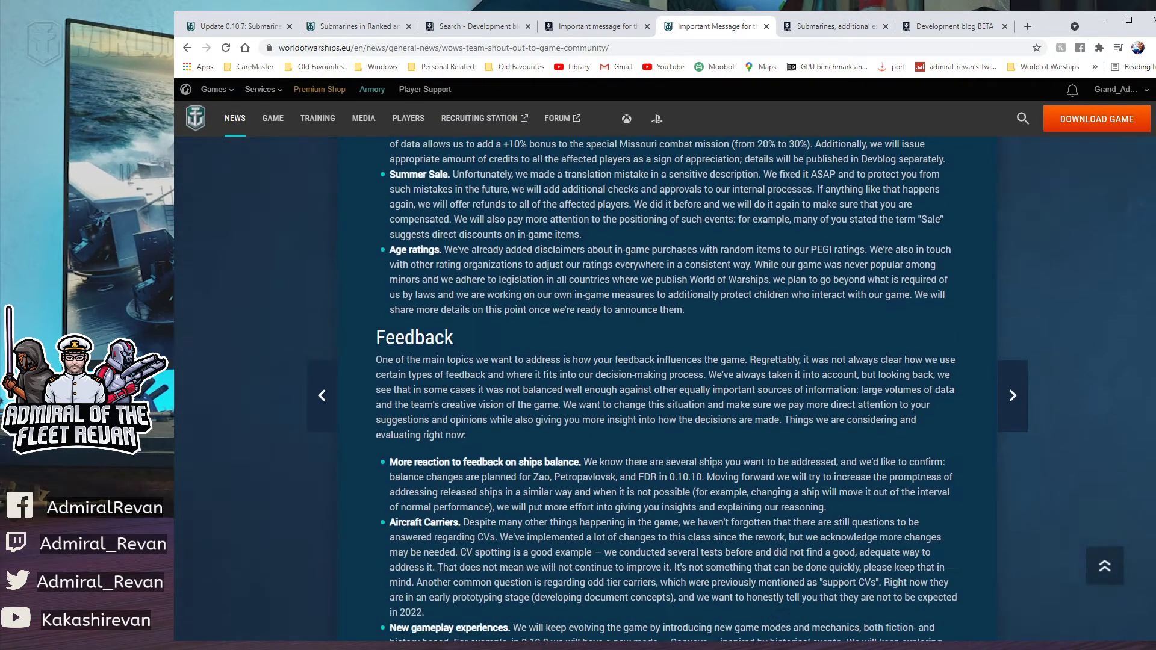
scroll(664, 389, down, 2)
scroll(665, 389, down, 2)
scroll(664, 389, down, 3)
scroll(665, 389, down, 4)
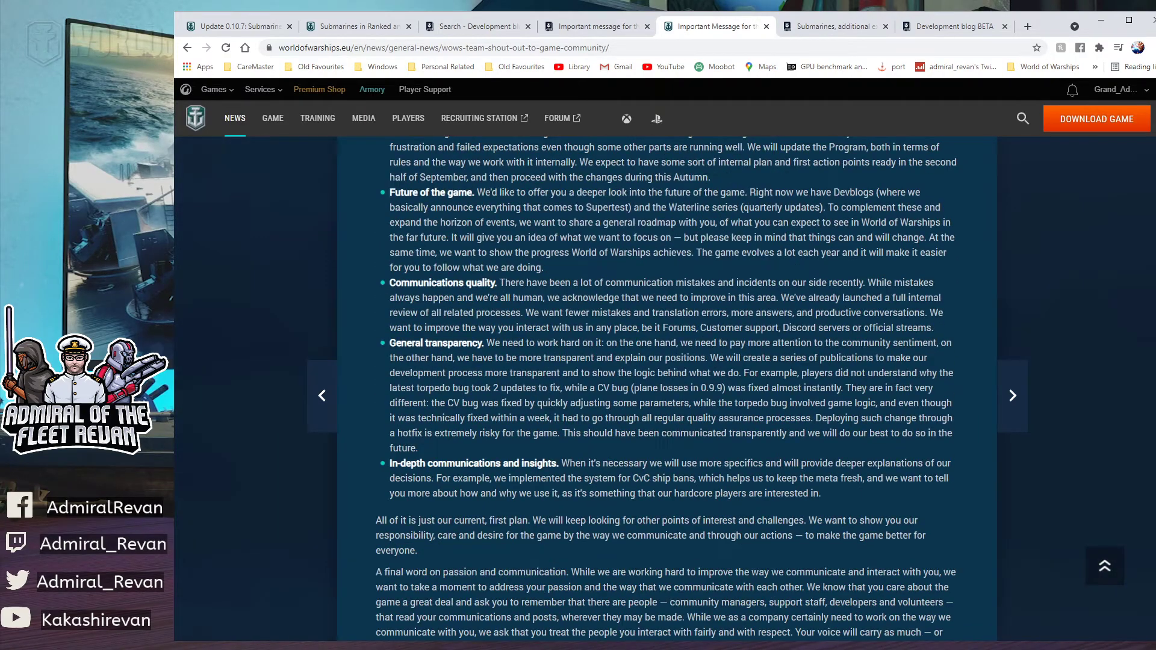
scroll(665, 388, down, 2)
scroll(665, 388, down, 1)
scroll(664, 389, down, 2)
scroll(664, 389, up, 3)
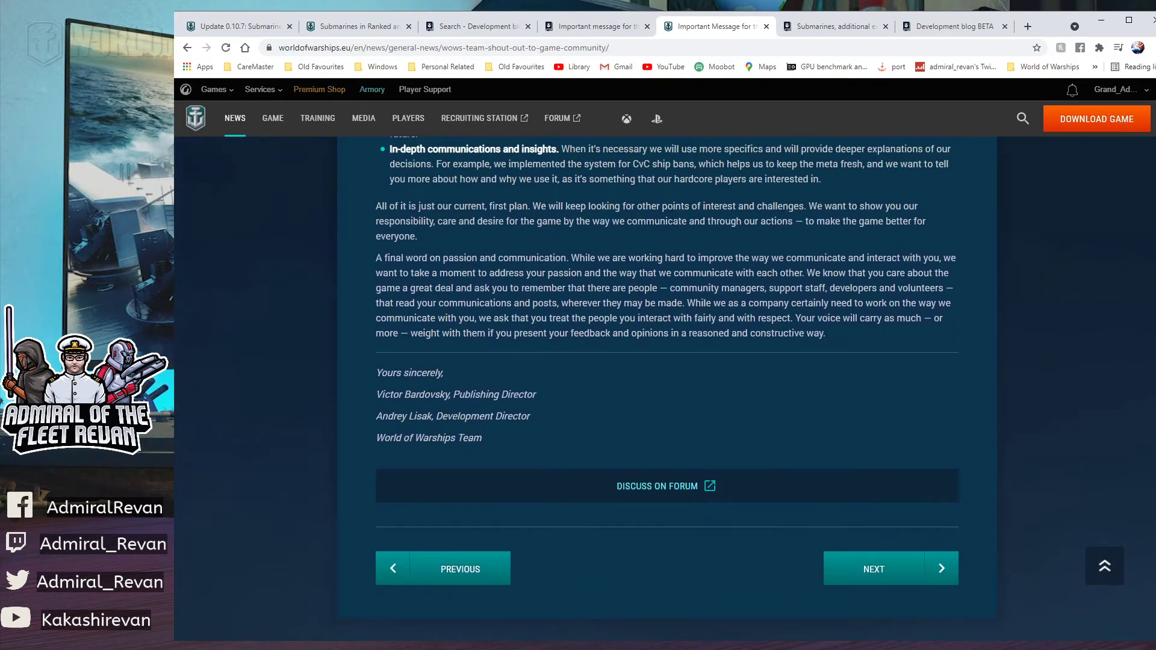
scroll(665, 388, up, 2)
scroll(665, 389, up, 1)
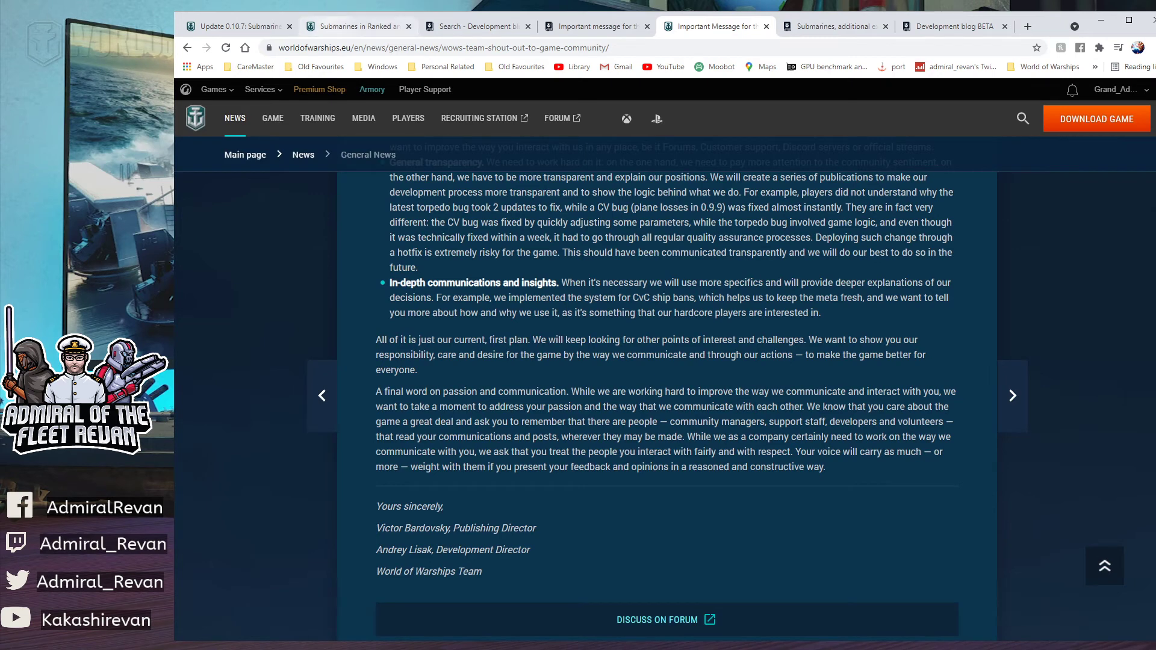
Switch to the first browser tab, the Update 0.10.7 Submarines in Ranked Battles article.
key(ctrl+1)
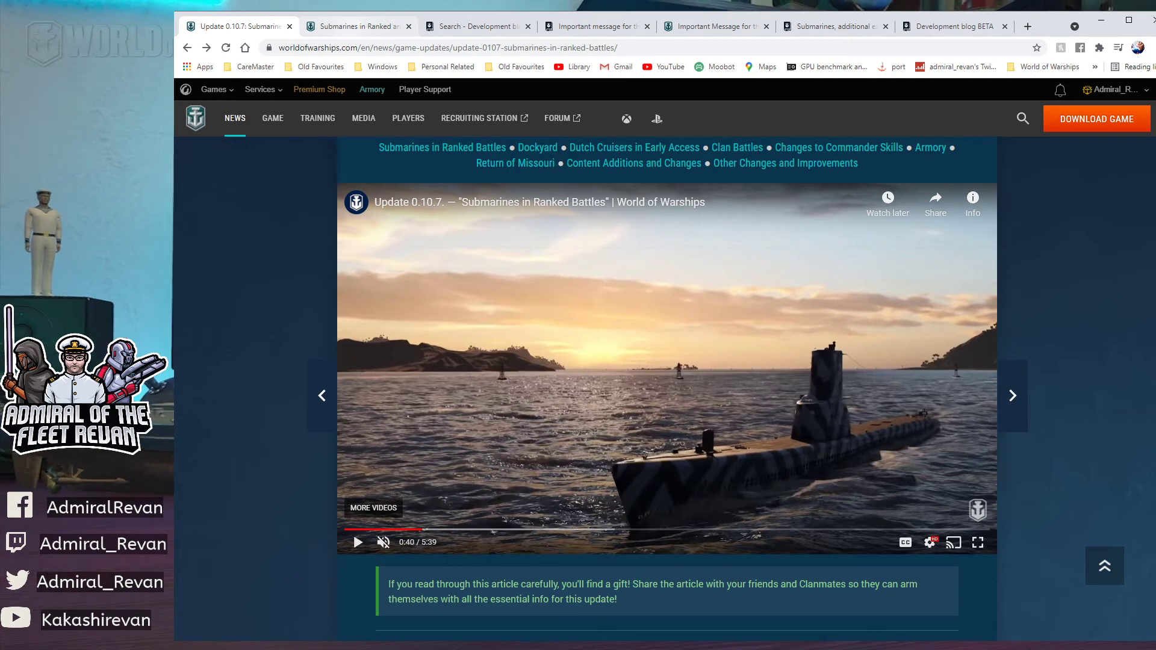
Switch to the Submarines in Ranked and Co-op Battles tab and play its video from 0:47.
key(ctrl+Tab)
key(ctrl+shift+Tab)
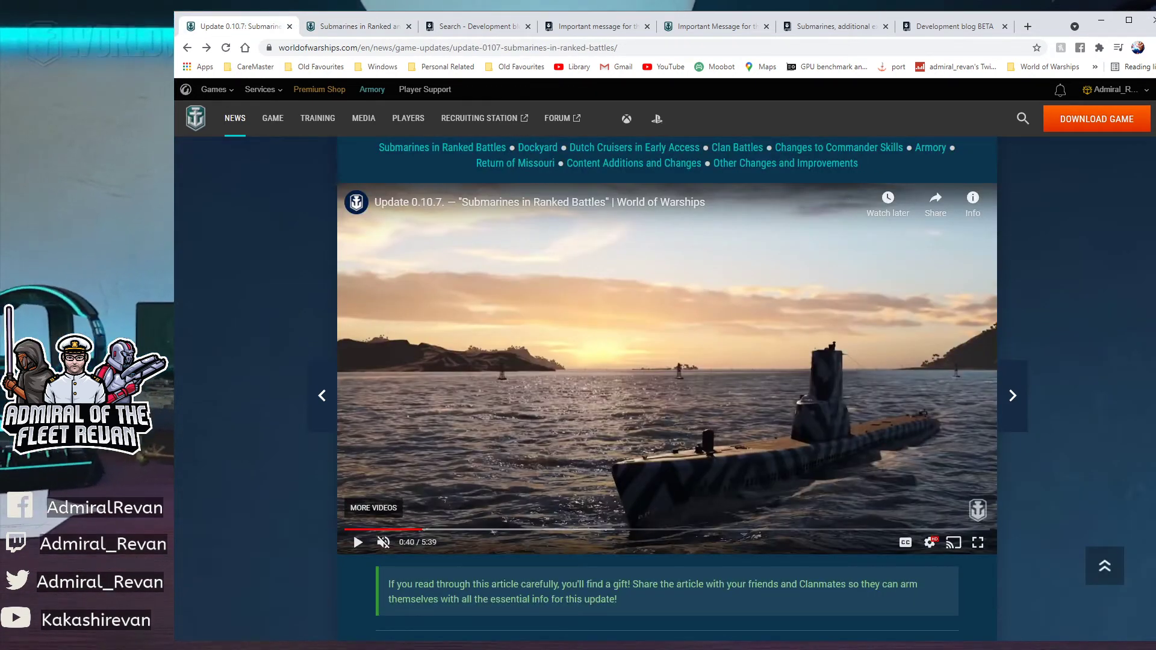
key(ctrl+Tab)
click(412, 584)
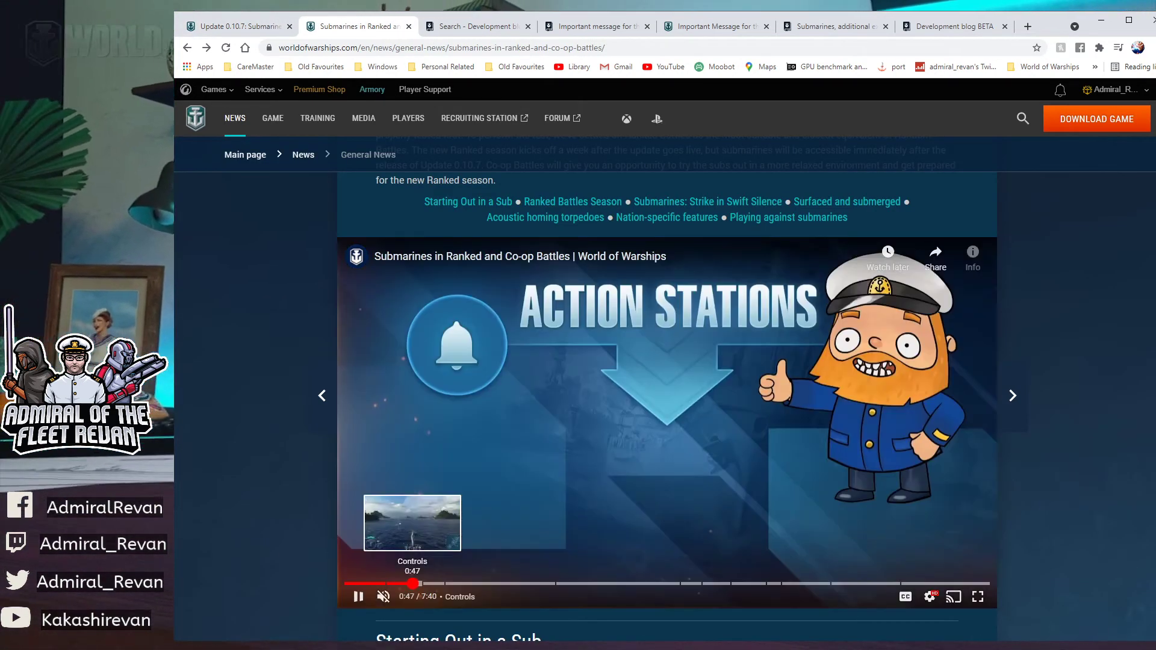